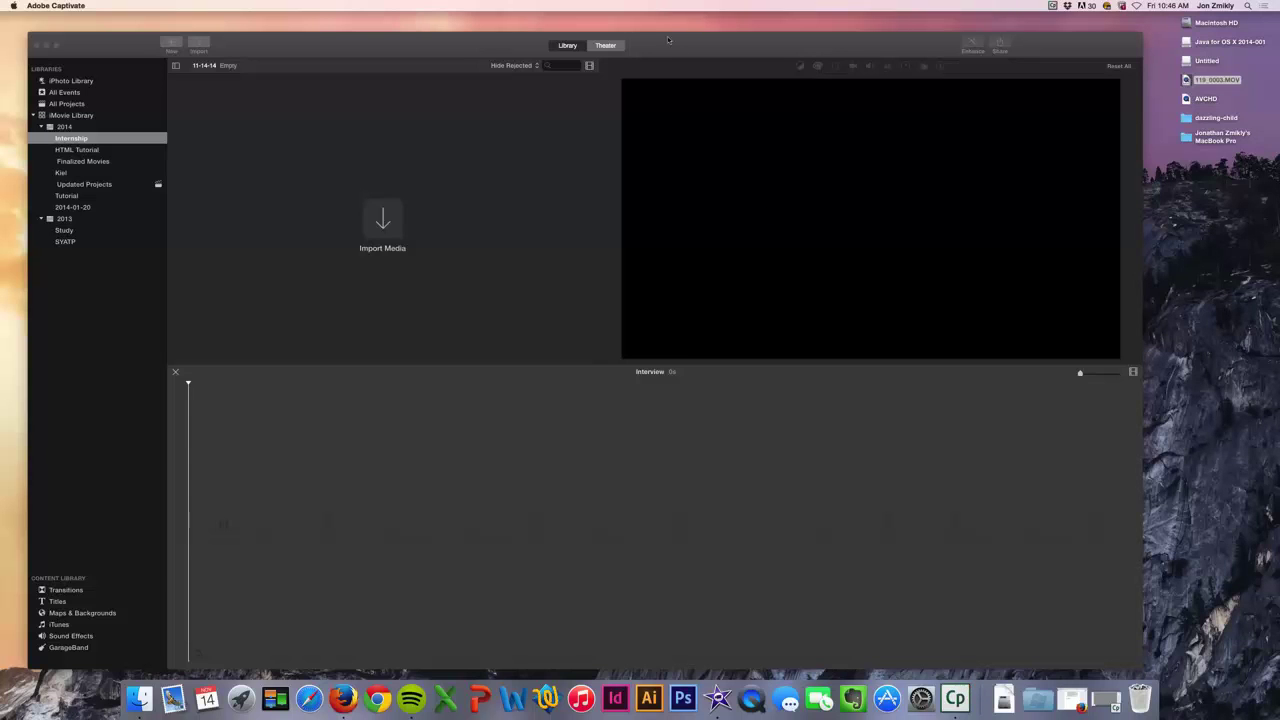
# Reposition the iMovie window, close the stray Finder window and return to iMovie
pyautogui.moveTo(668, 39); pyautogui.dragTo(686, 31)
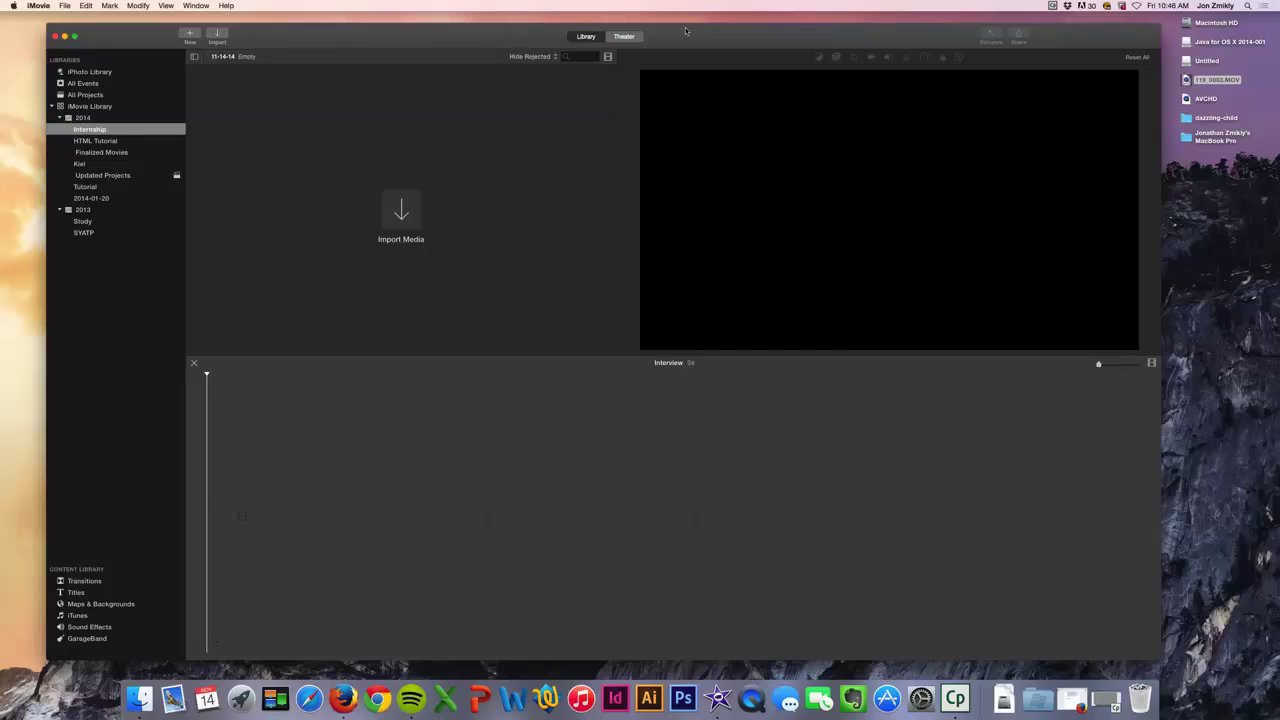
pyautogui.moveTo(686, 31); pyautogui.dragTo(697, 29)
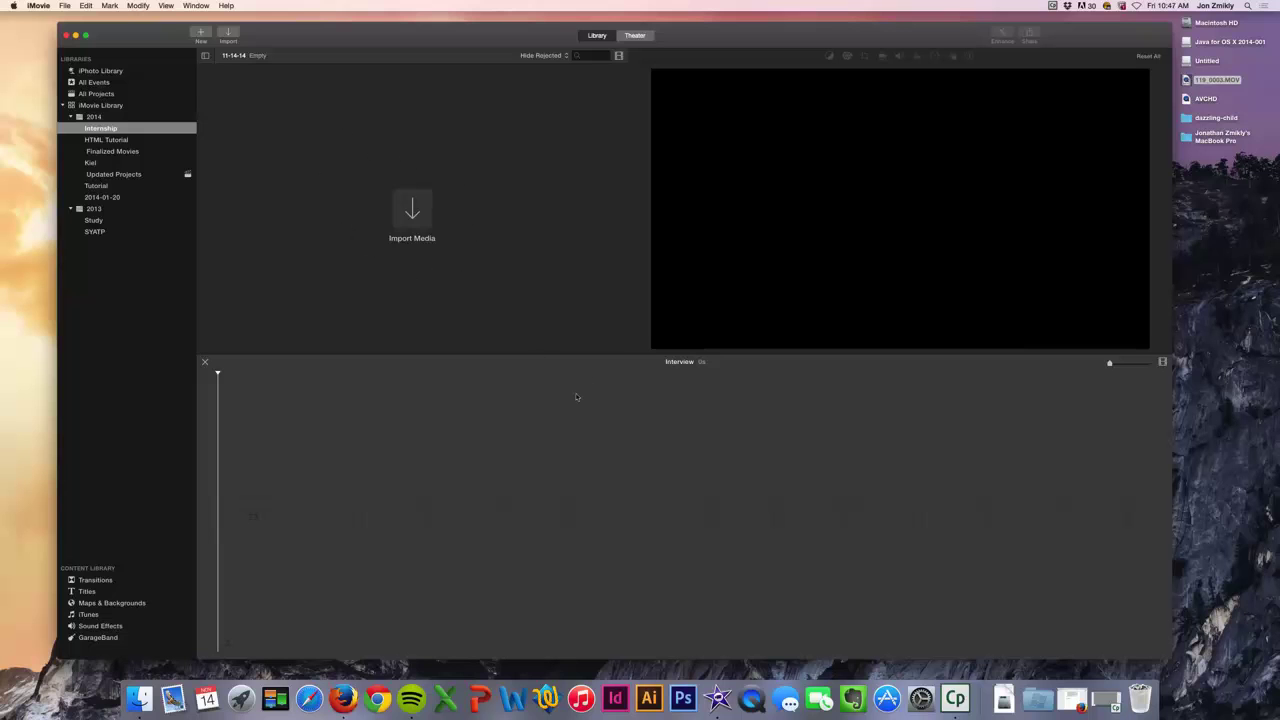
pyautogui.click(140, 698)
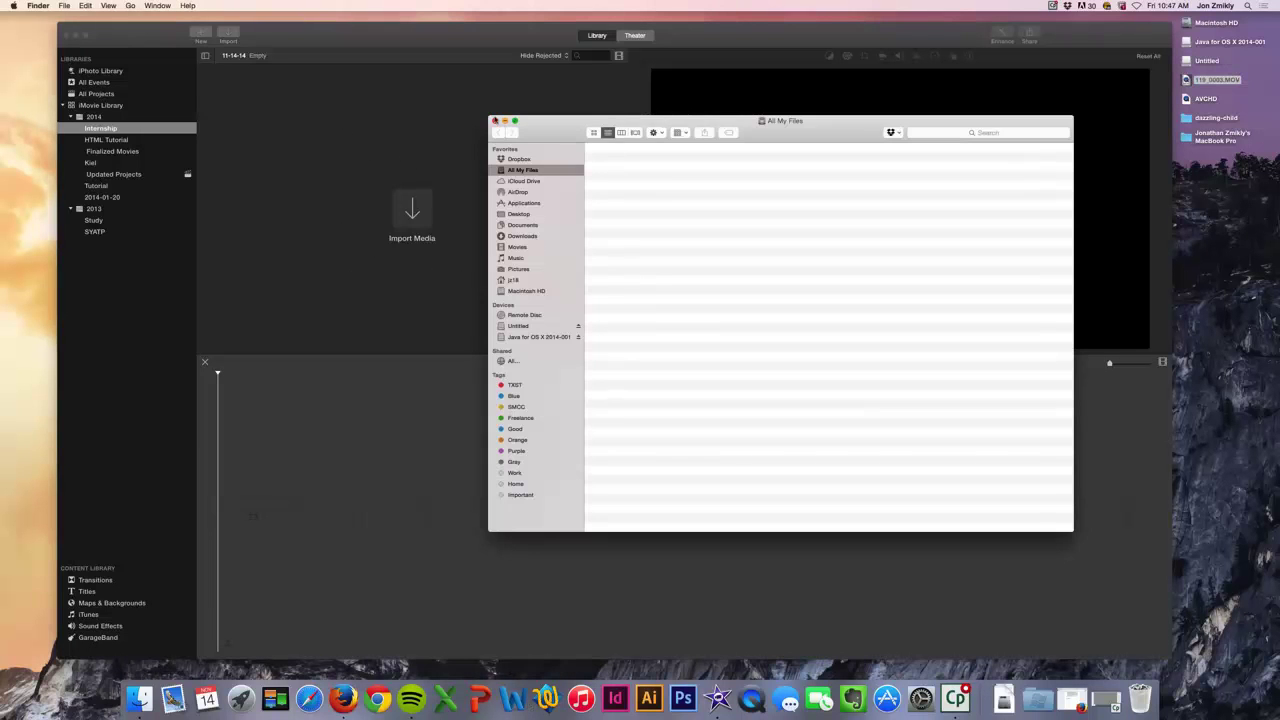
pyautogui.click(494, 121)
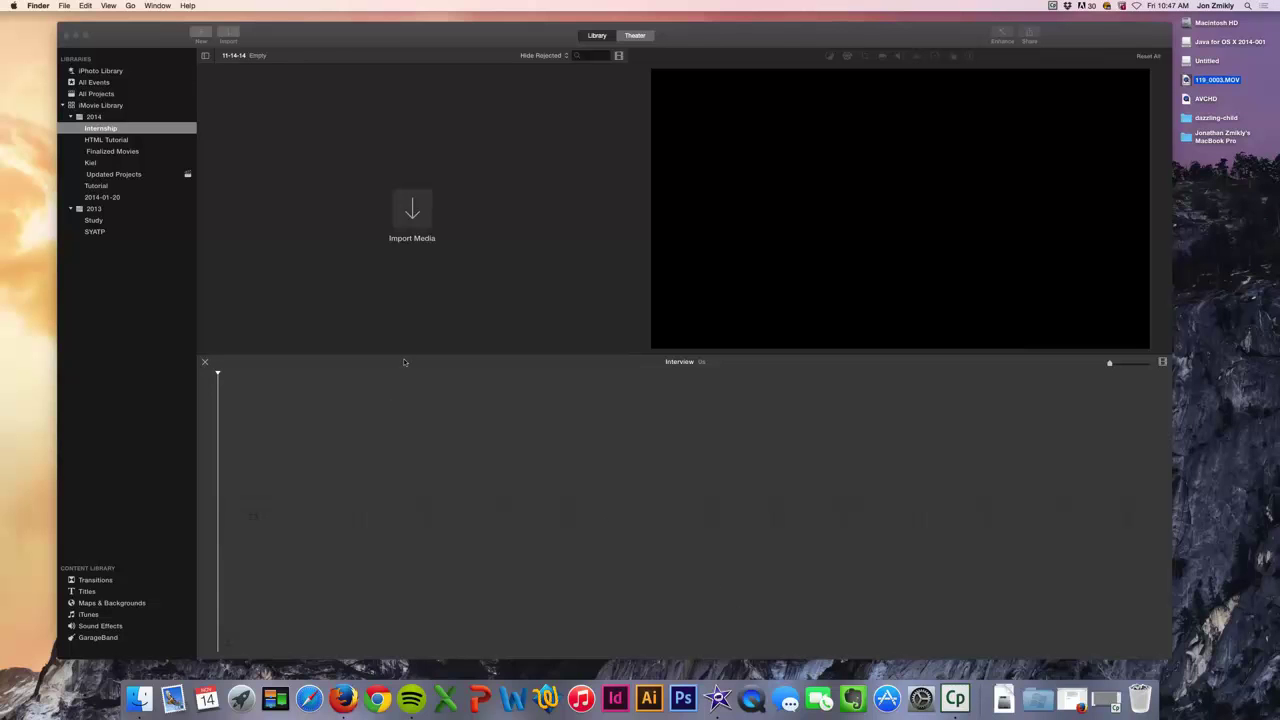
pyautogui.click(62, 5)
pyautogui.press('super+Tab')
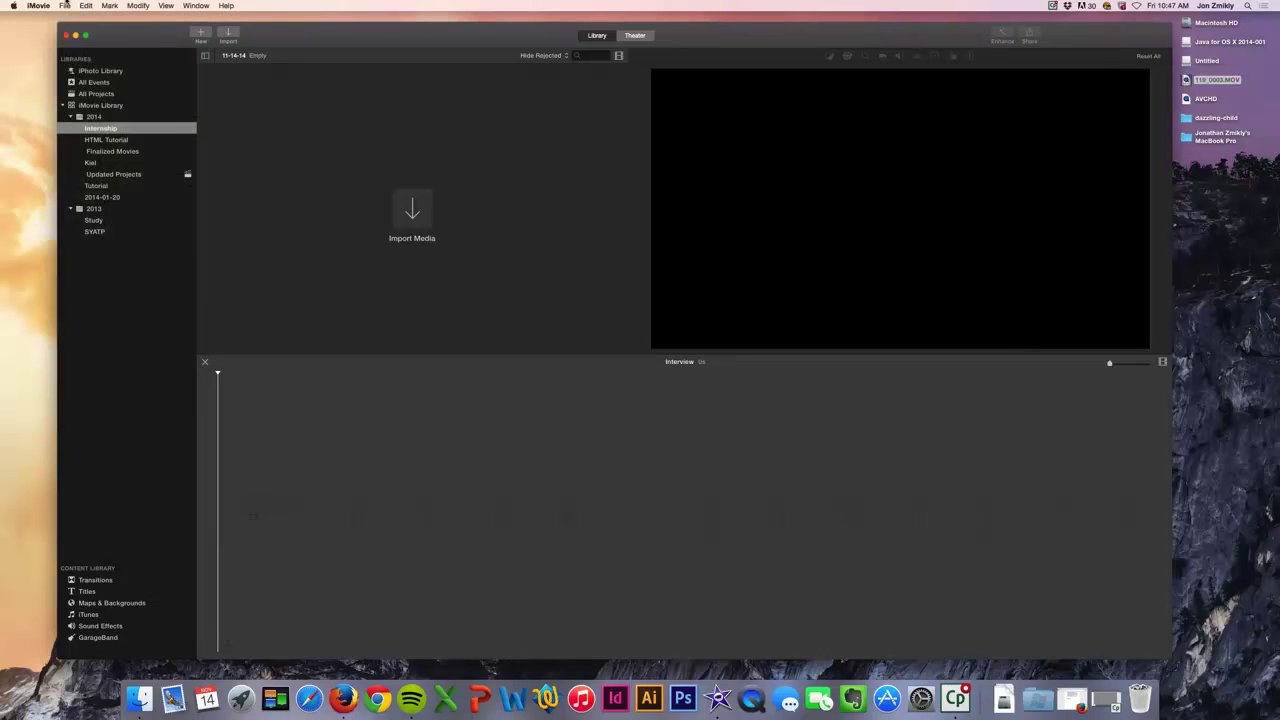
# Create a No Theme movie named 'Interview' in the Internship event
pyautogui.click(64, 5)
pyautogui.click(90, 60)
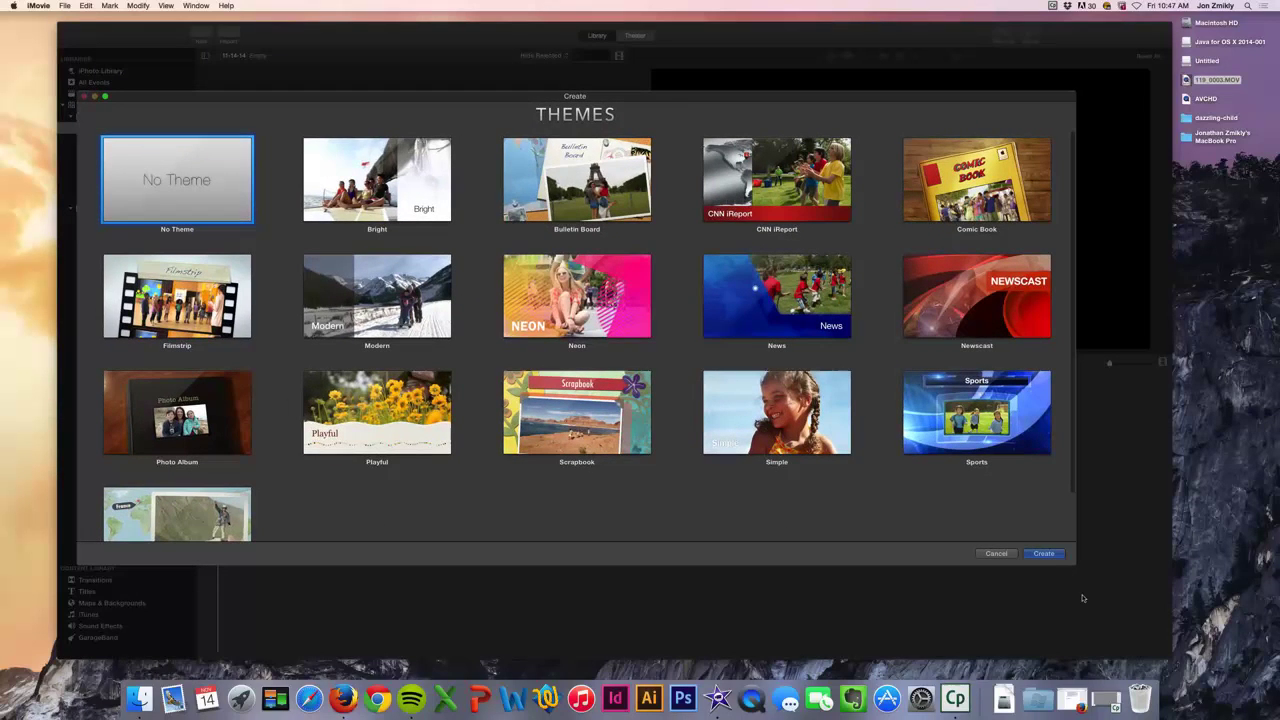
pyautogui.click(1046, 554)
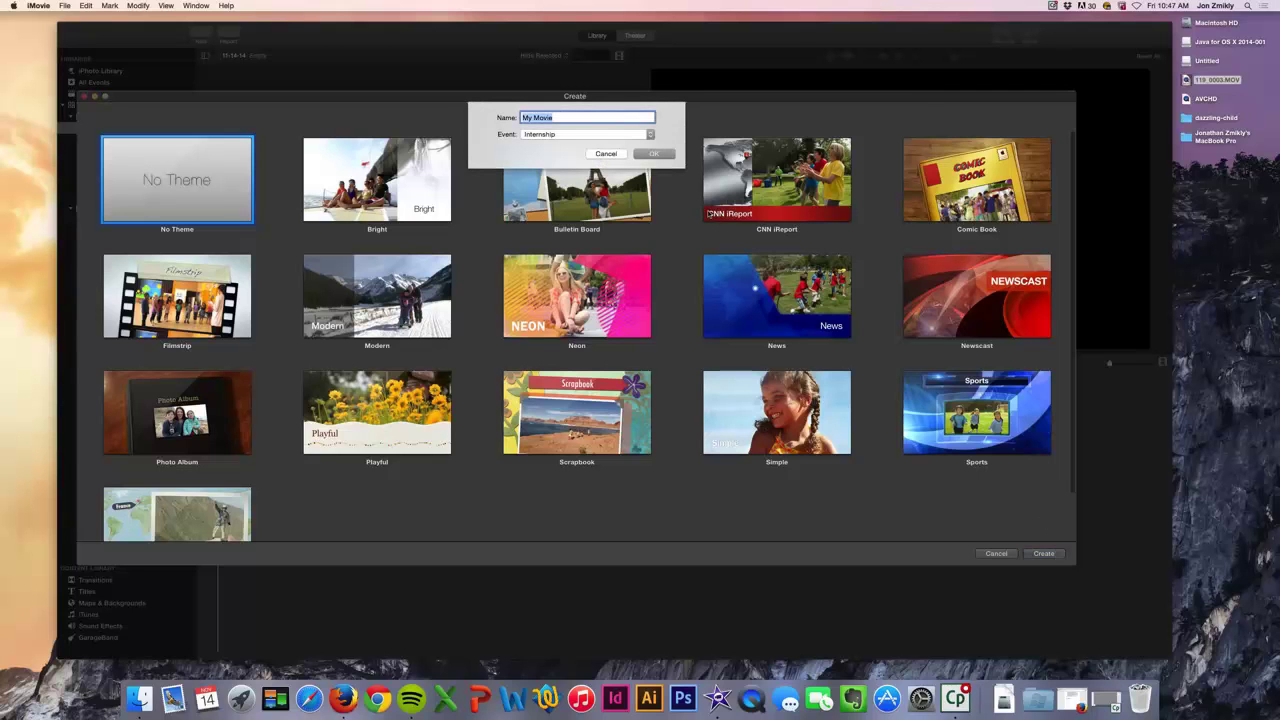
pyautogui.write('Interview')
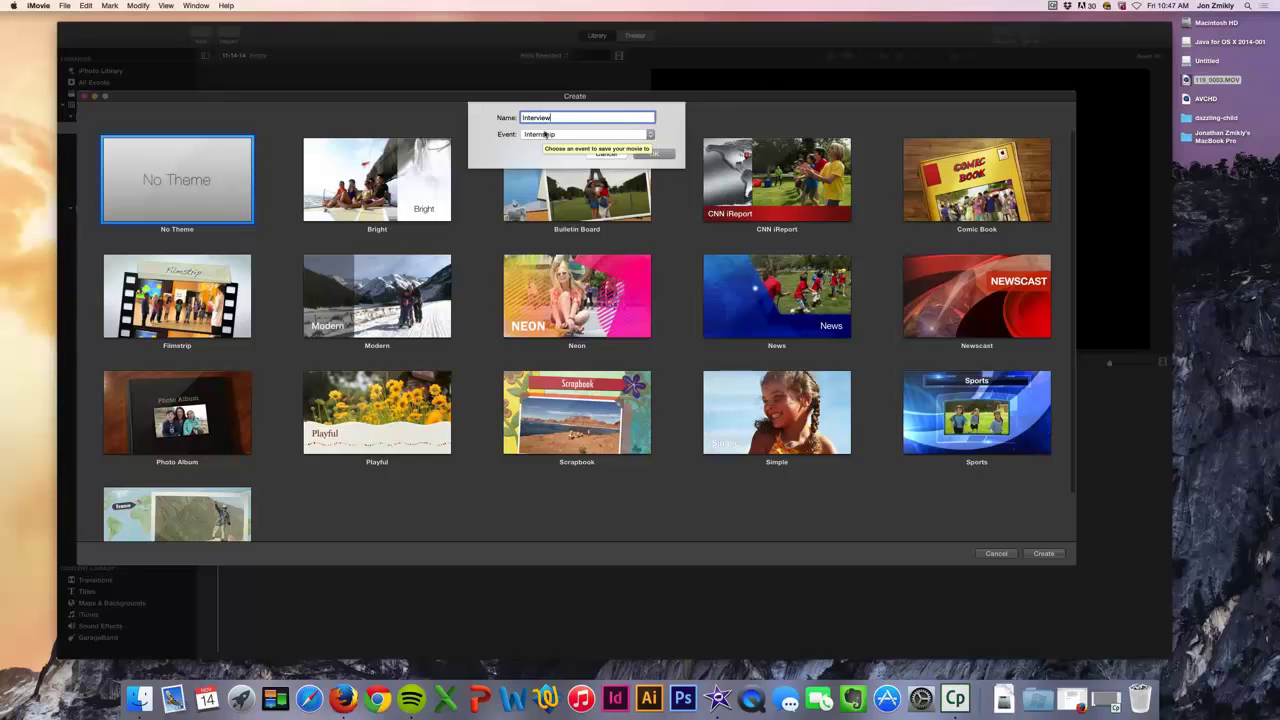
pyautogui.click(655, 153)
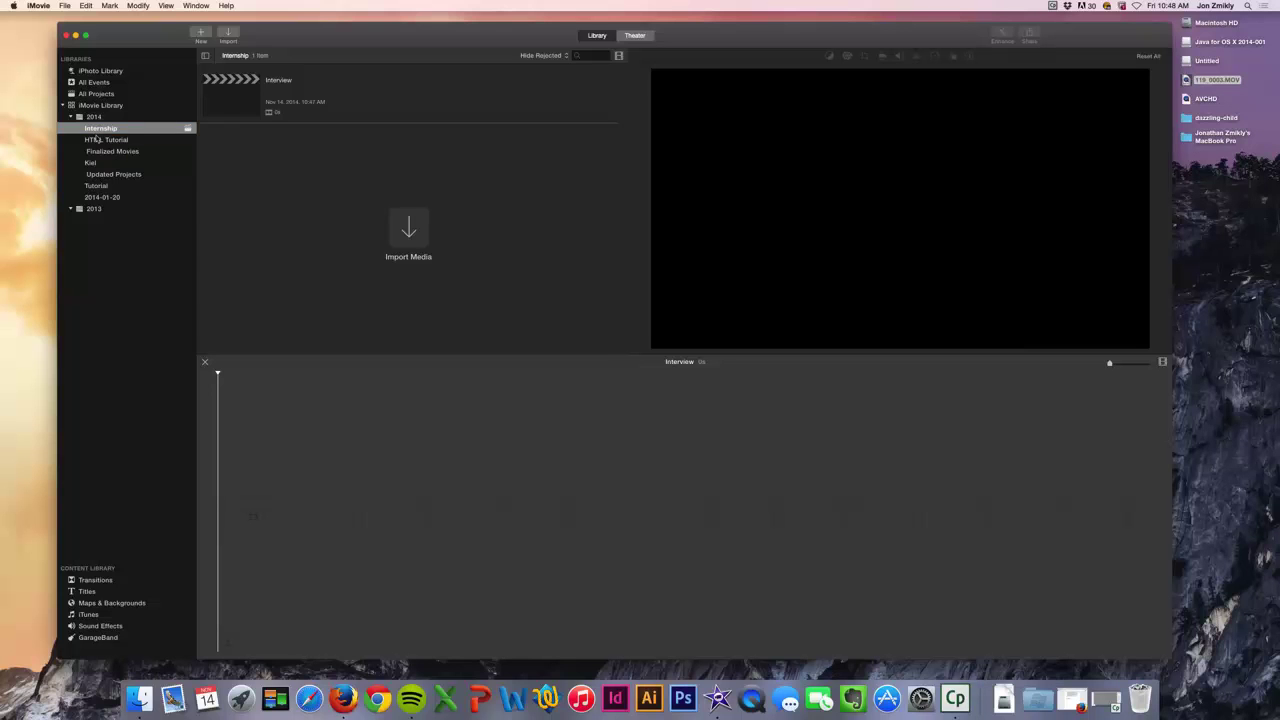
pyautogui.click(97, 141)
pyautogui.press('Down')
pyautogui.press('Down')
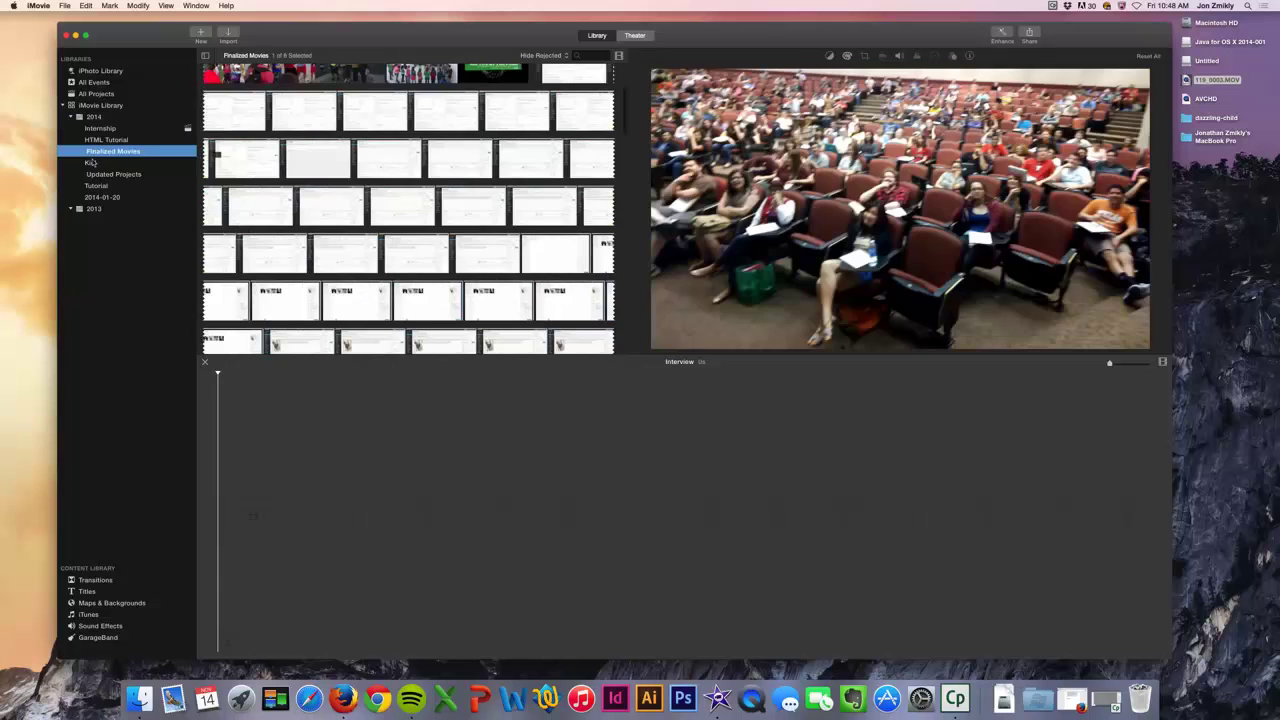
pyautogui.click(95, 129)
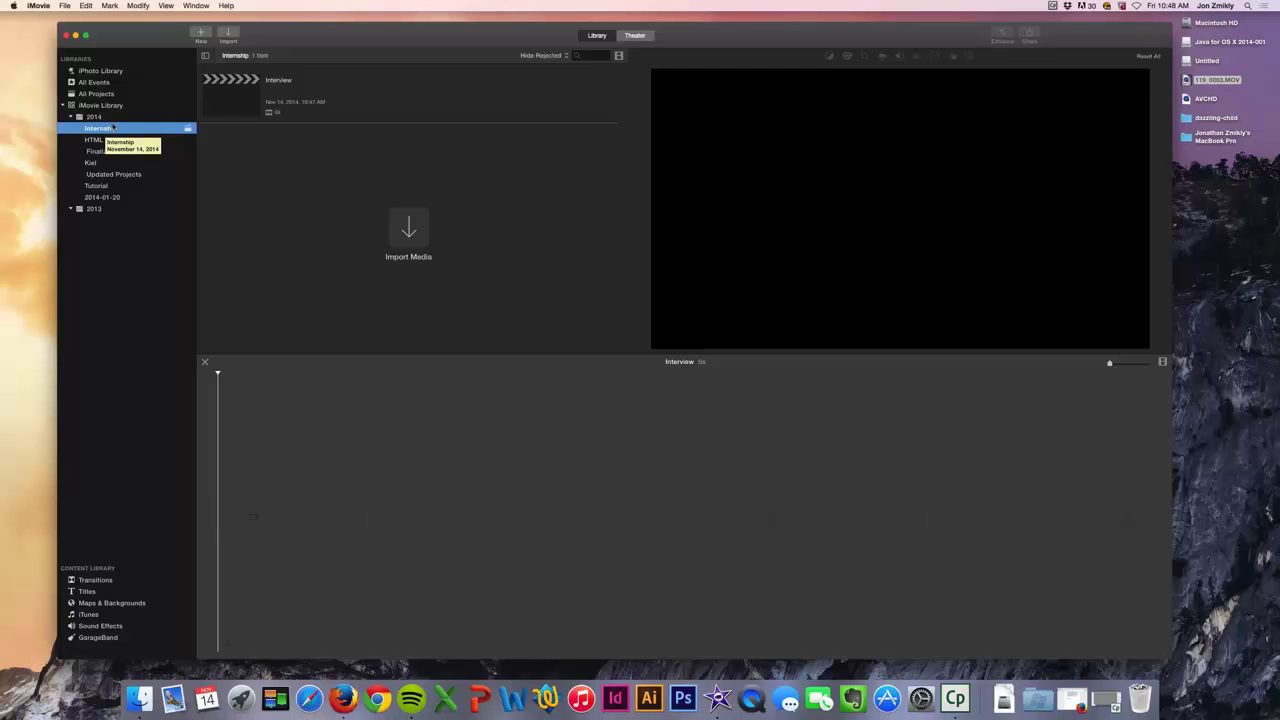
pyautogui.click(105, 139)
pyautogui.click(112, 151)
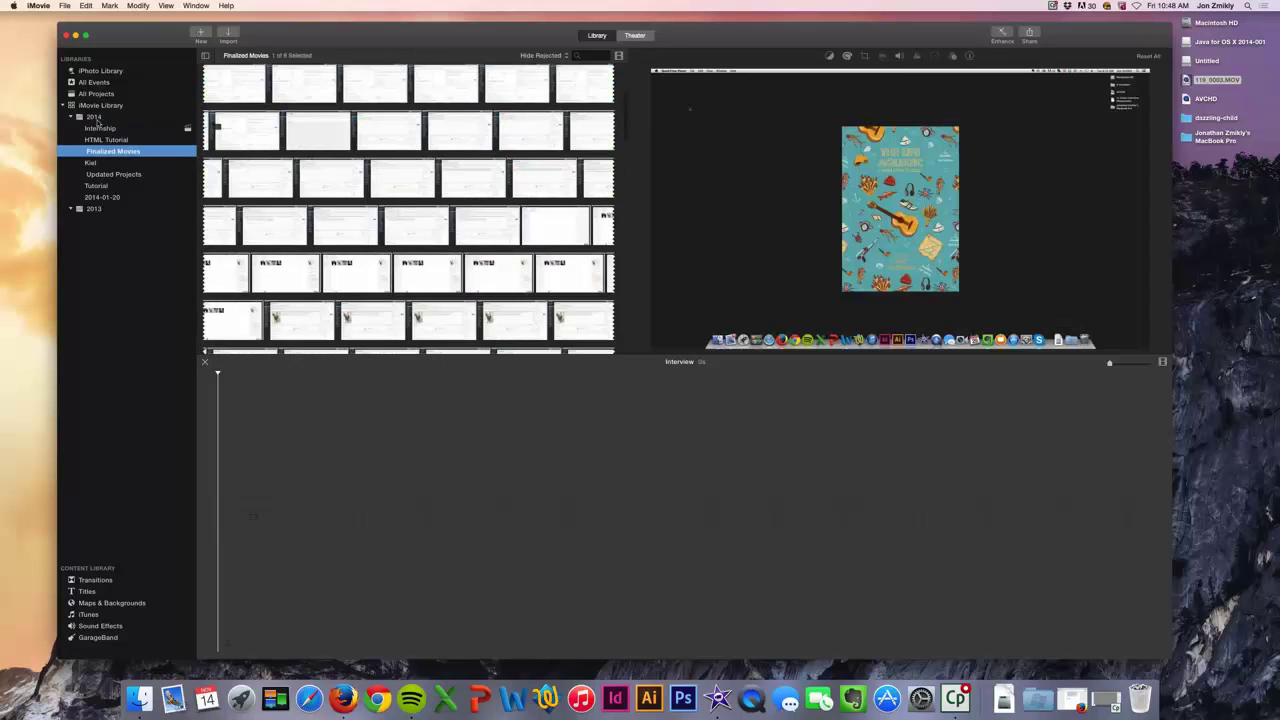
pyautogui.click(97, 127)
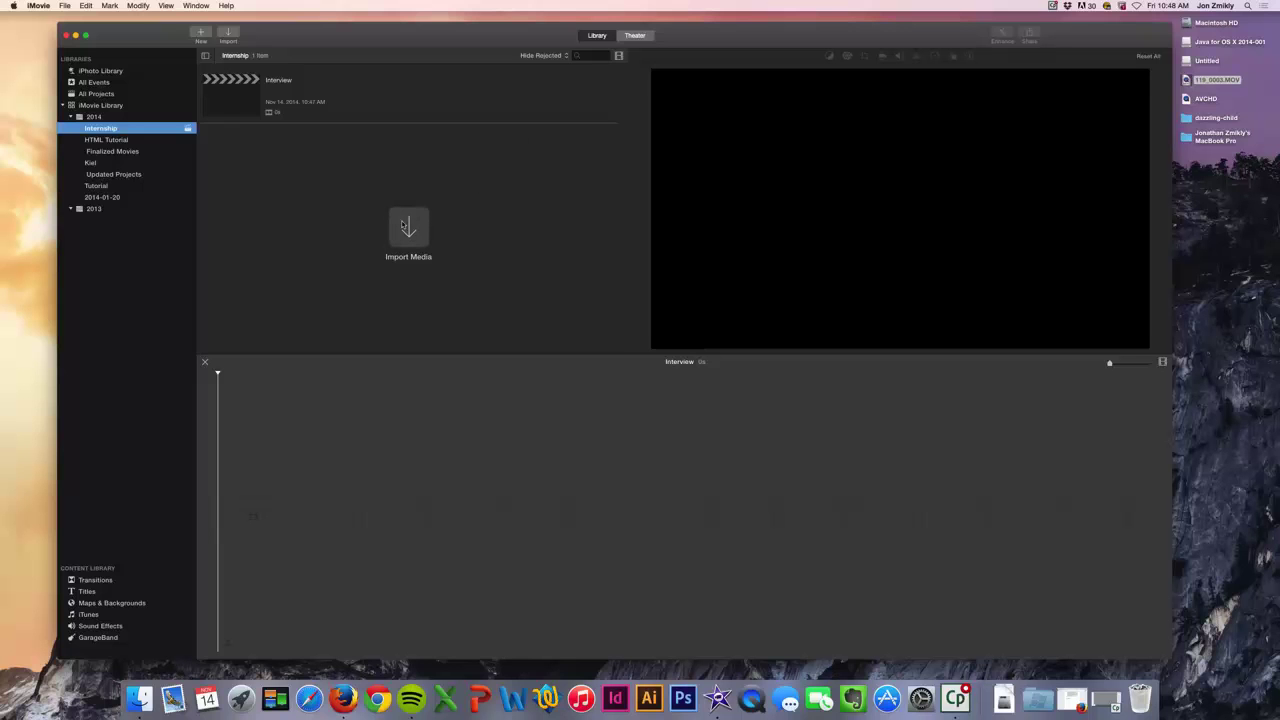
# Dismiss Import Media and drag 119_0003.MOV from the desktop into the Internship event
pyautogui.click(406, 226)
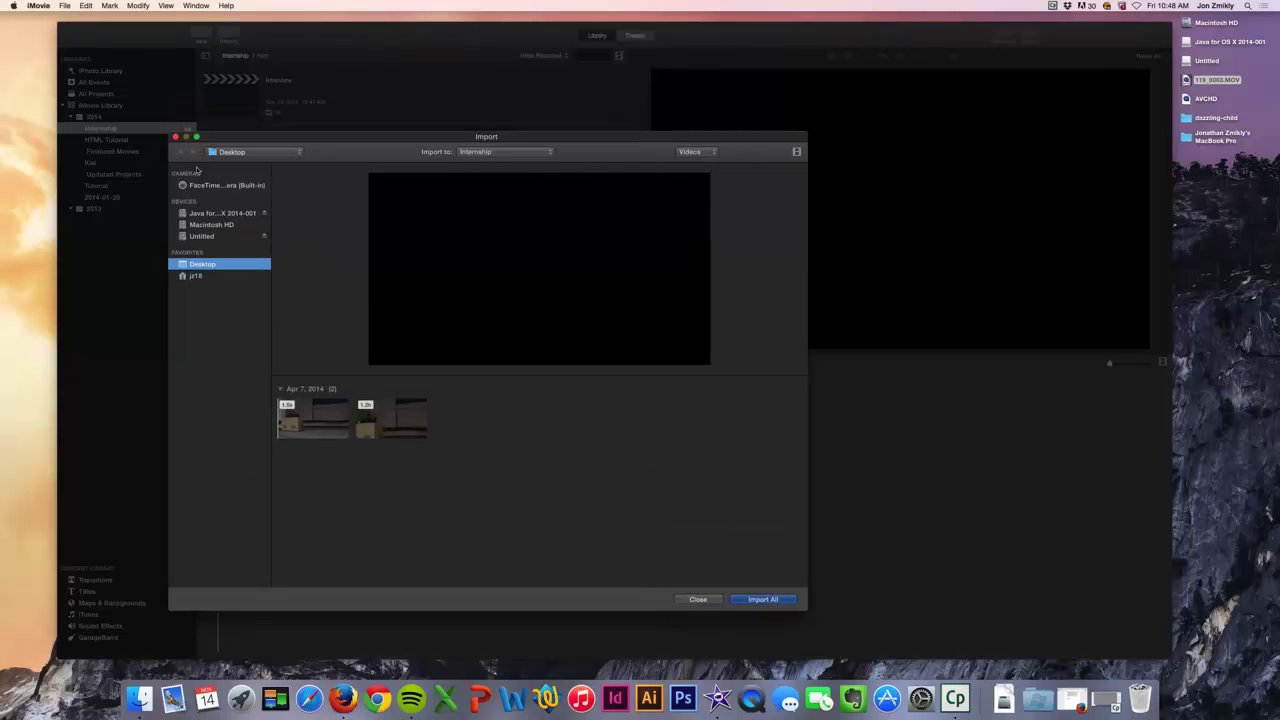
pyautogui.click(698, 599)
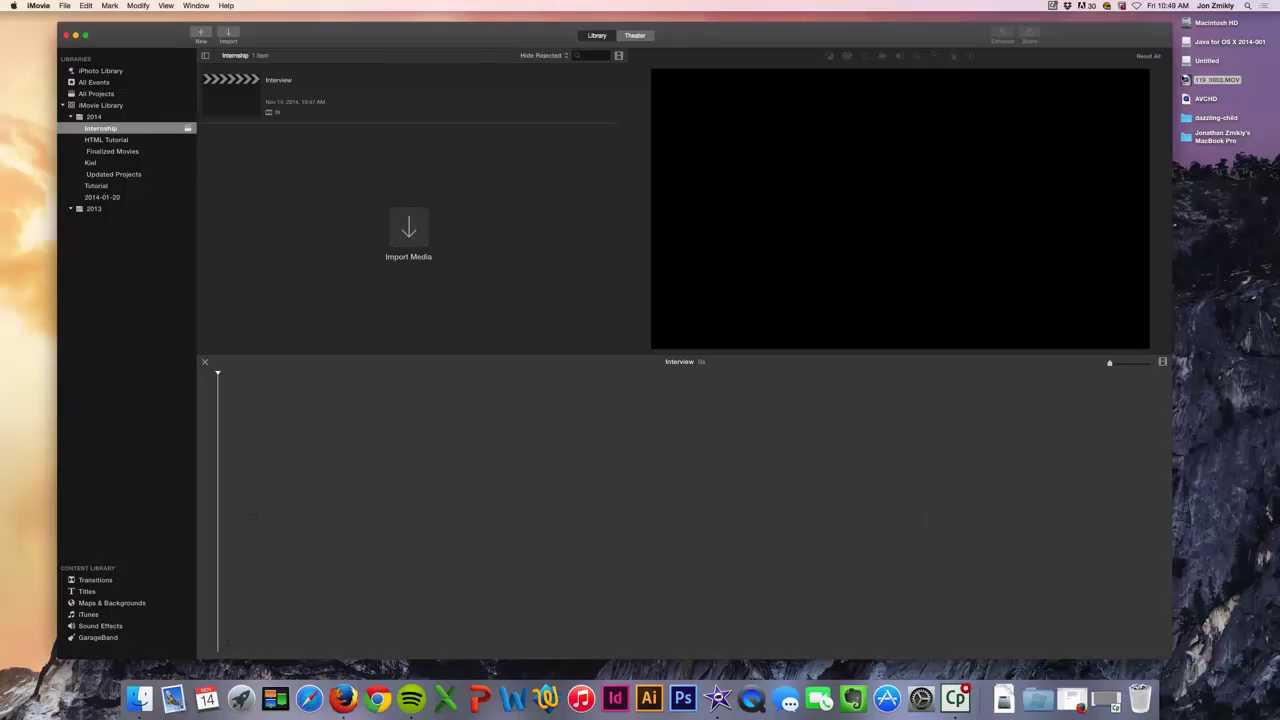
pyautogui.moveTo(1186, 80); pyautogui.dragTo(398, 220)
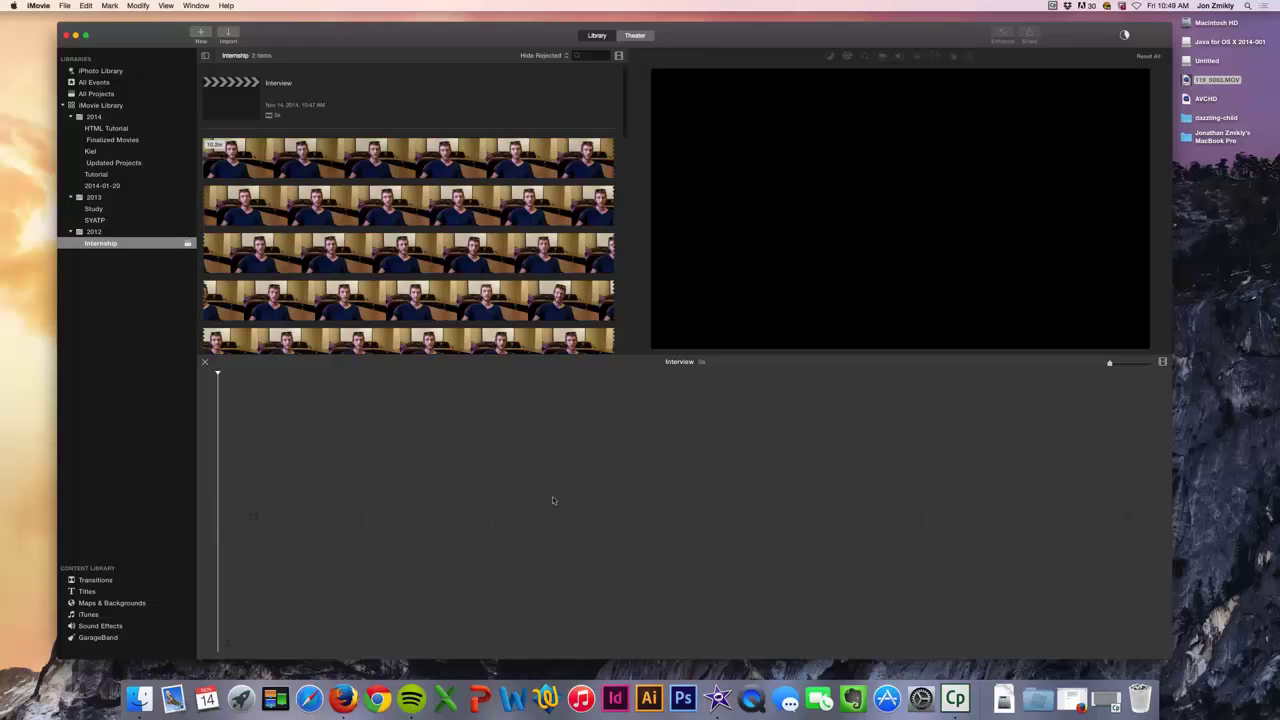
pyautogui.moveTo(778, 293)
pyautogui.moveTo(825, 100)
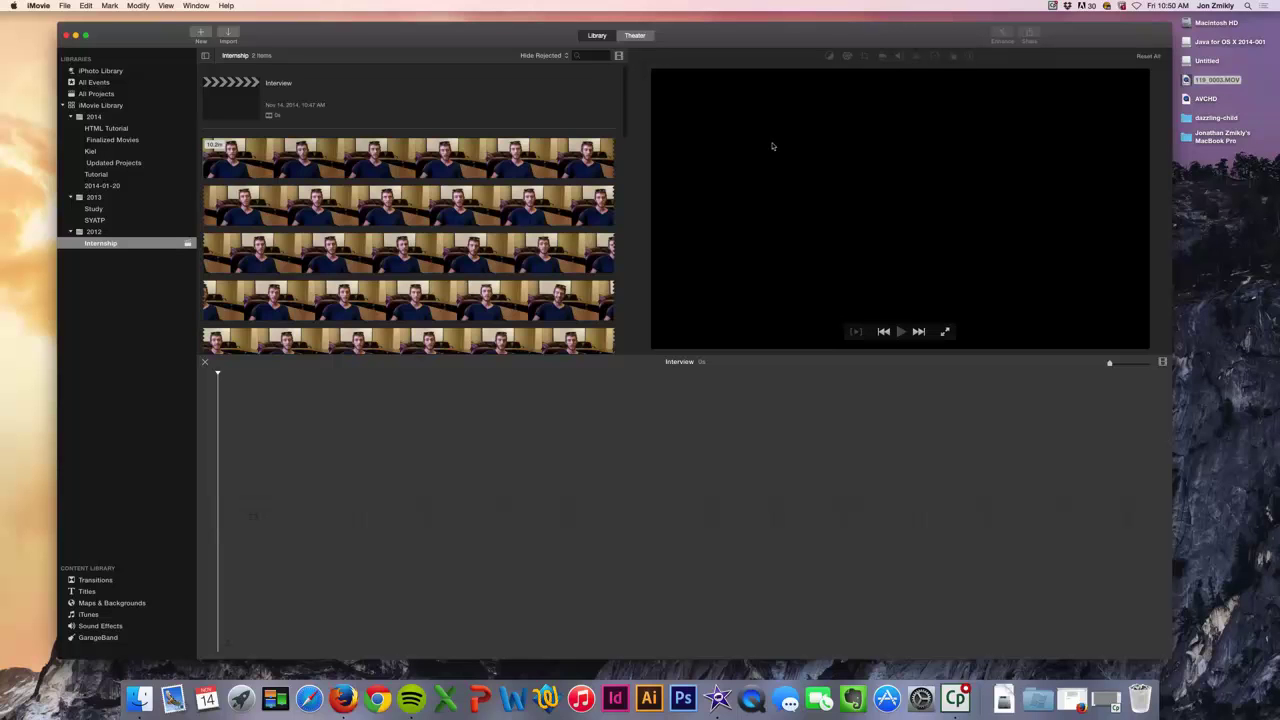
pyautogui.click(375, 158)
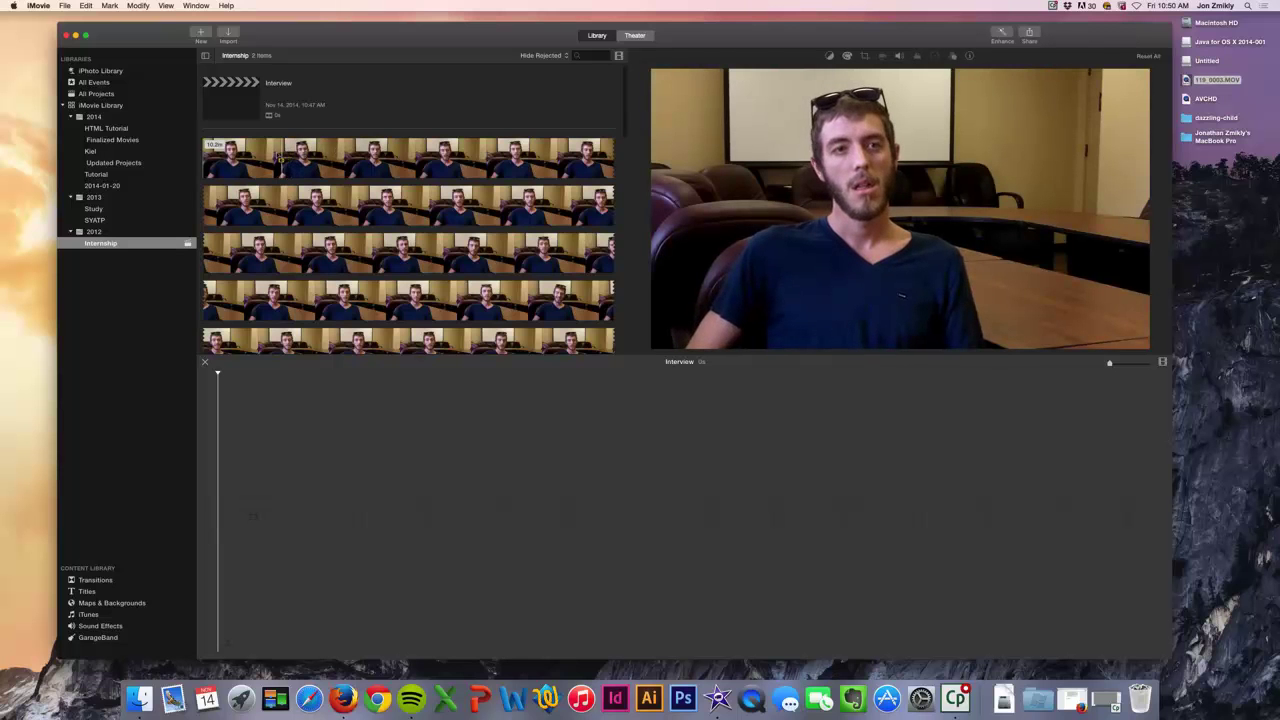
pyautogui.scroll(-1, 268, 159)
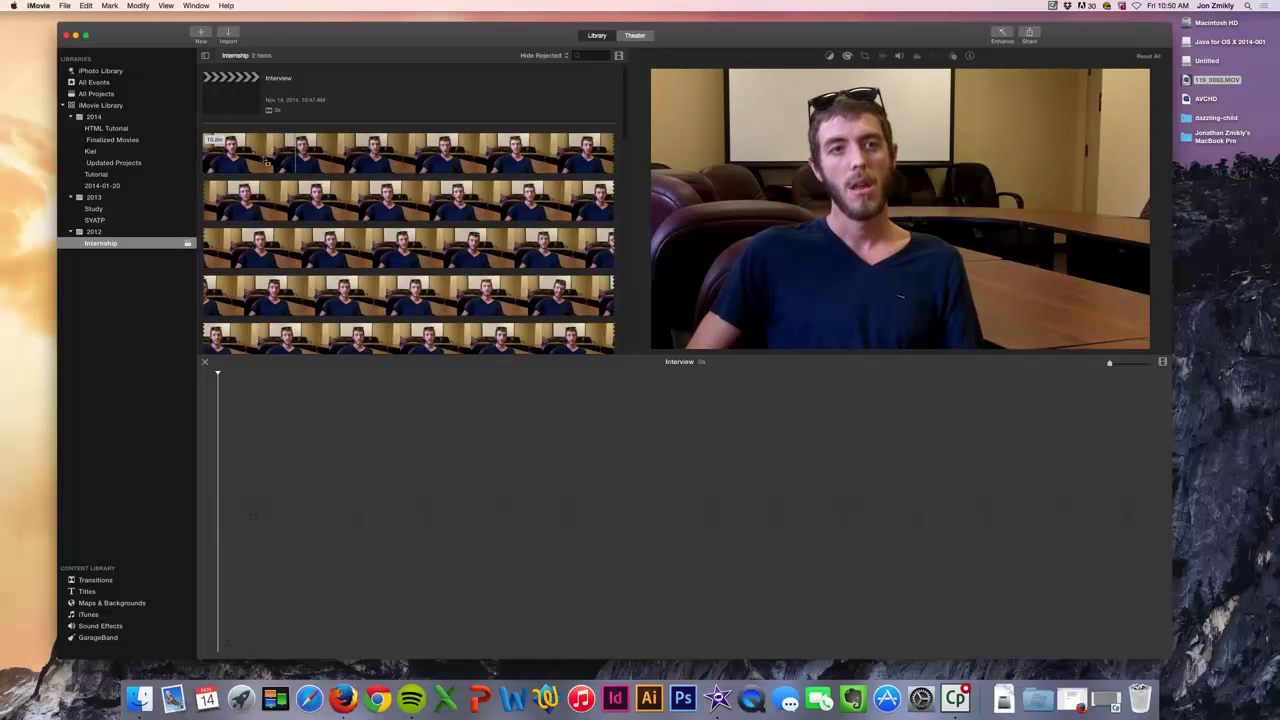
pyautogui.press('XF86AudioLowerVolume')
pyautogui.press('XF86AudioLowerVolume')
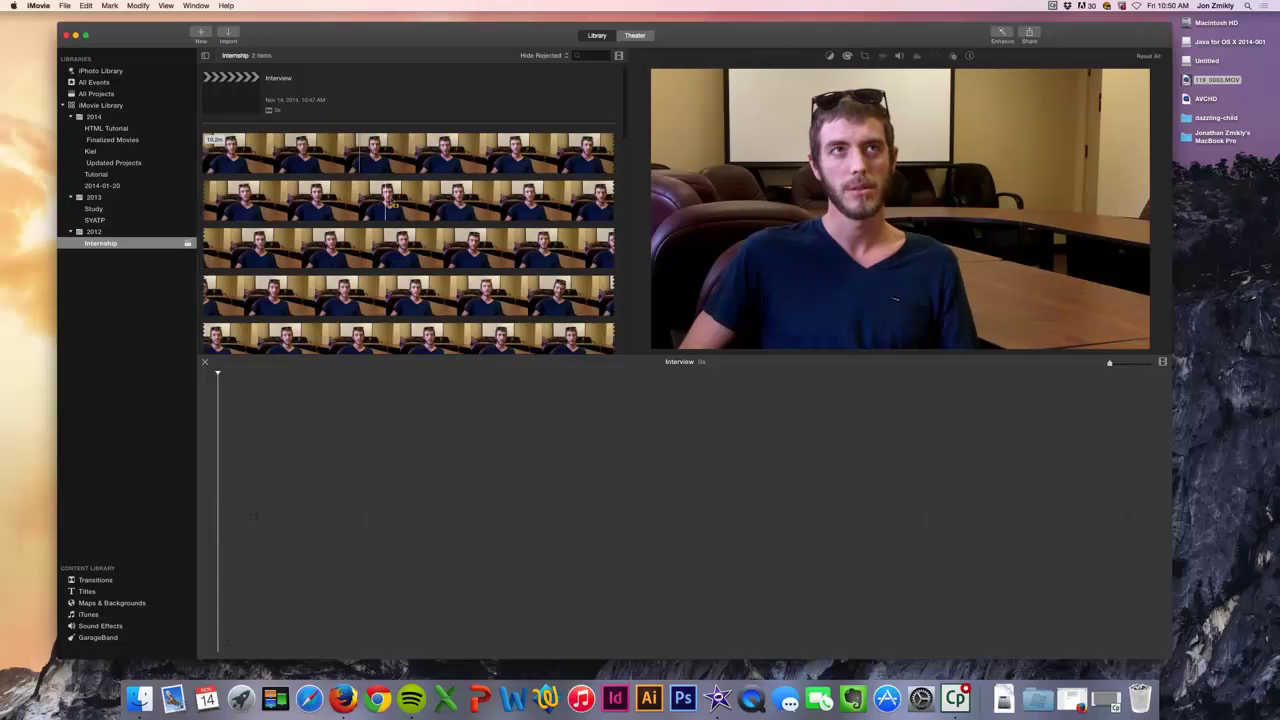
pyautogui.scroll(-3, 395, 205)
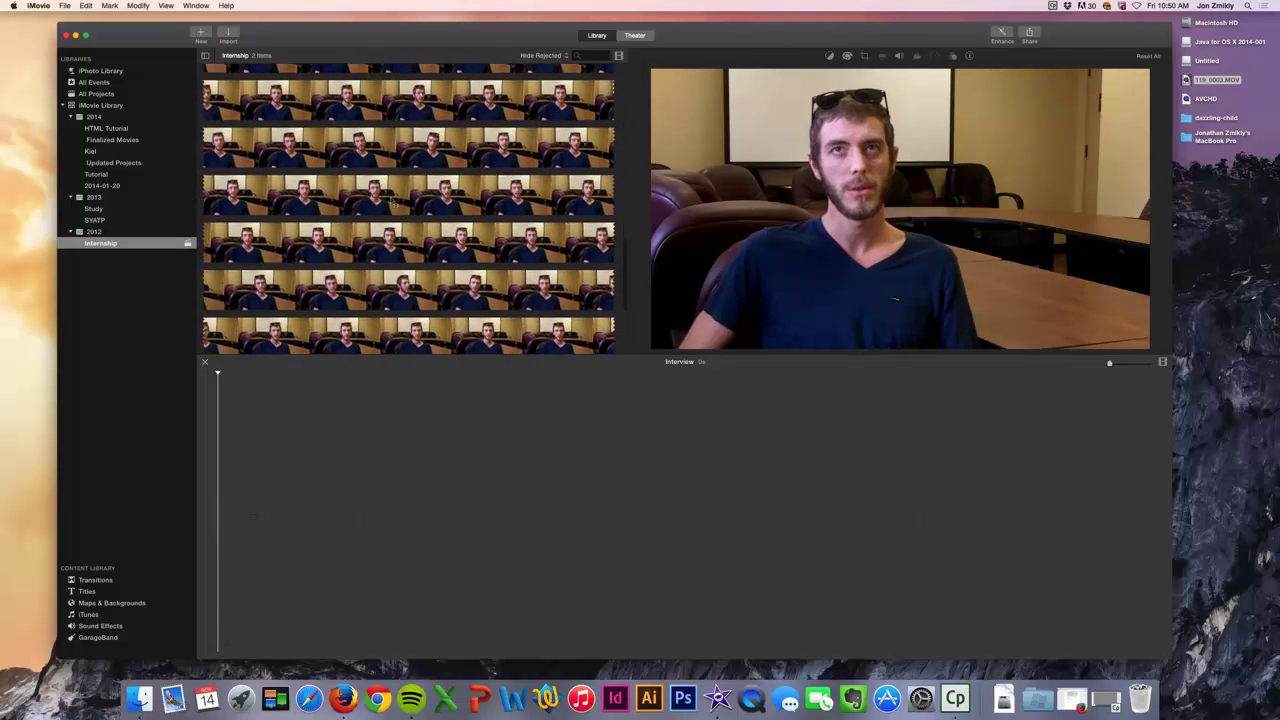
pyautogui.scroll(3, 396, 205)
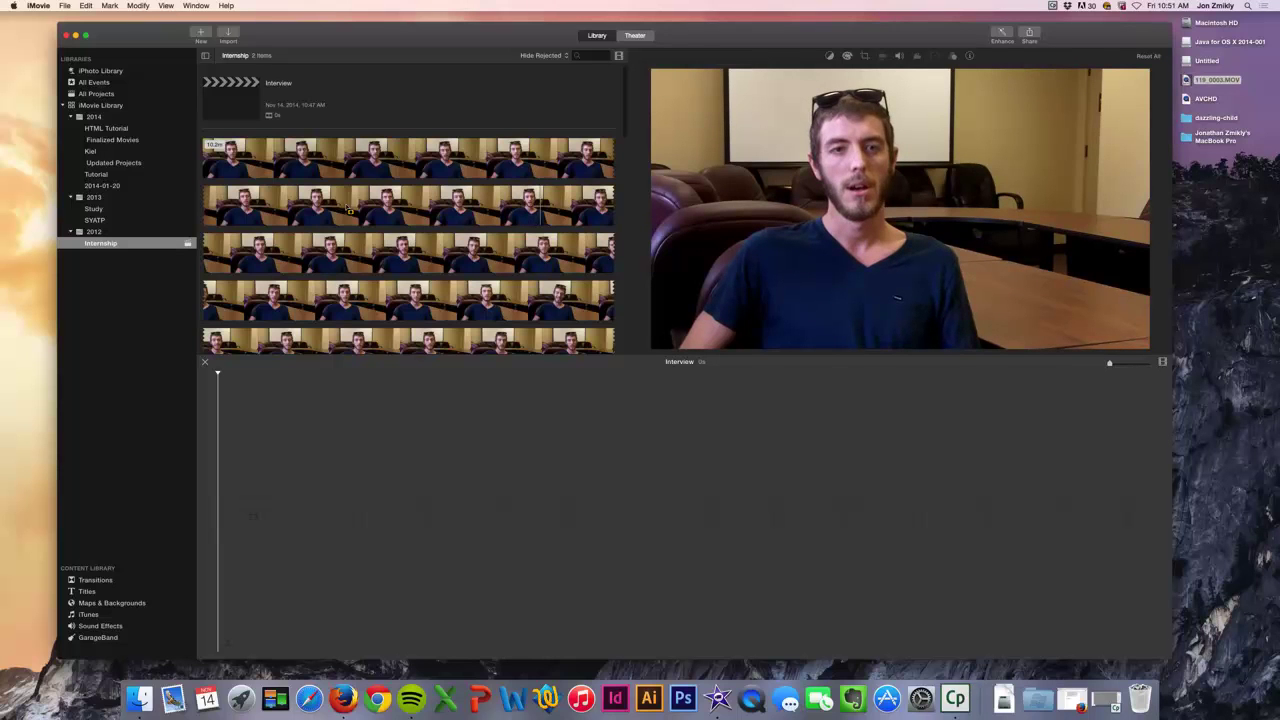
# Select a roughly 13.5-second range in the interview clip's filmstrip
pyautogui.moveTo(350, 208); pyautogui.dragTo(540, 208)
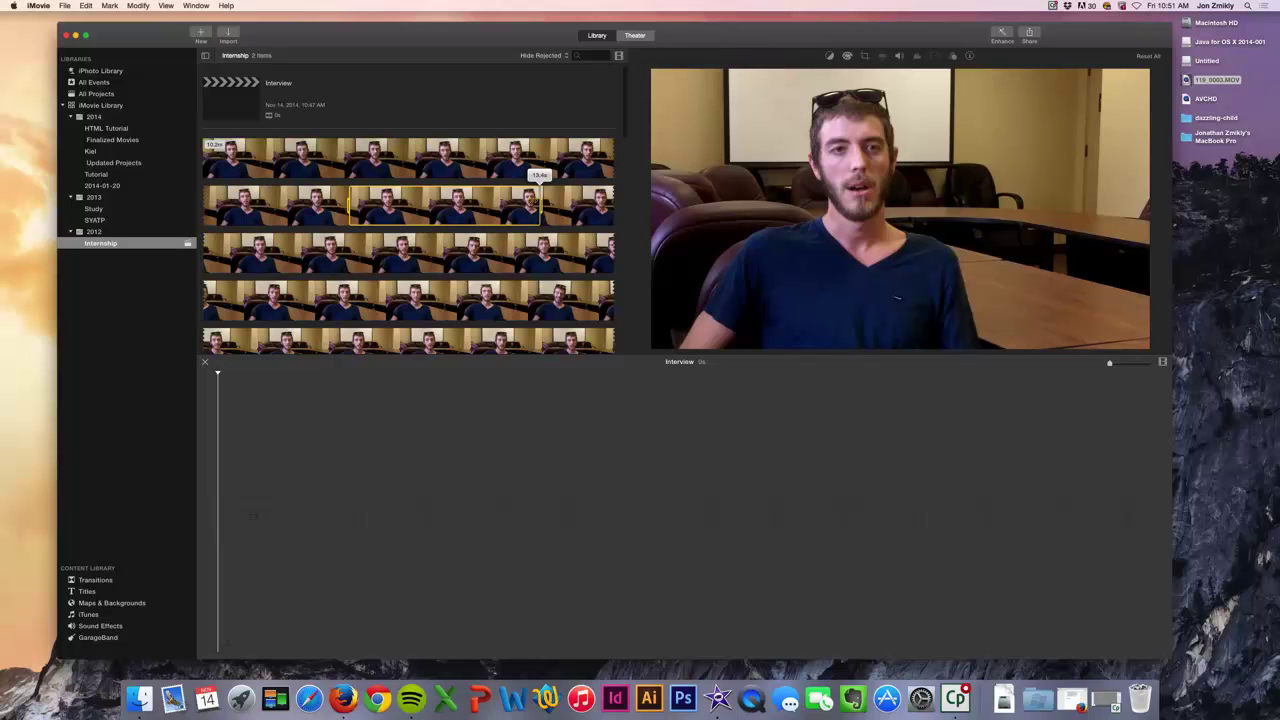
pyautogui.moveTo(540, 208); pyautogui.dragTo(540, 210)
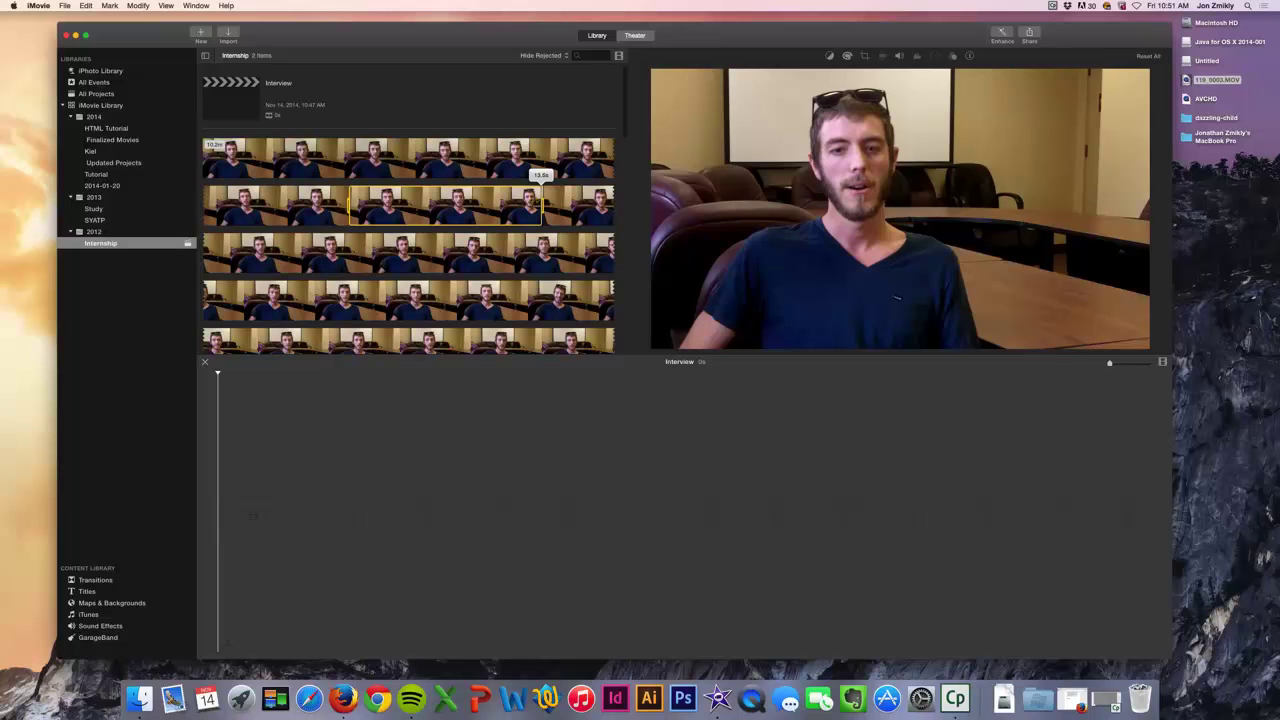
pyautogui.moveTo(540, 208); pyautogui.dragTo(535, 218)
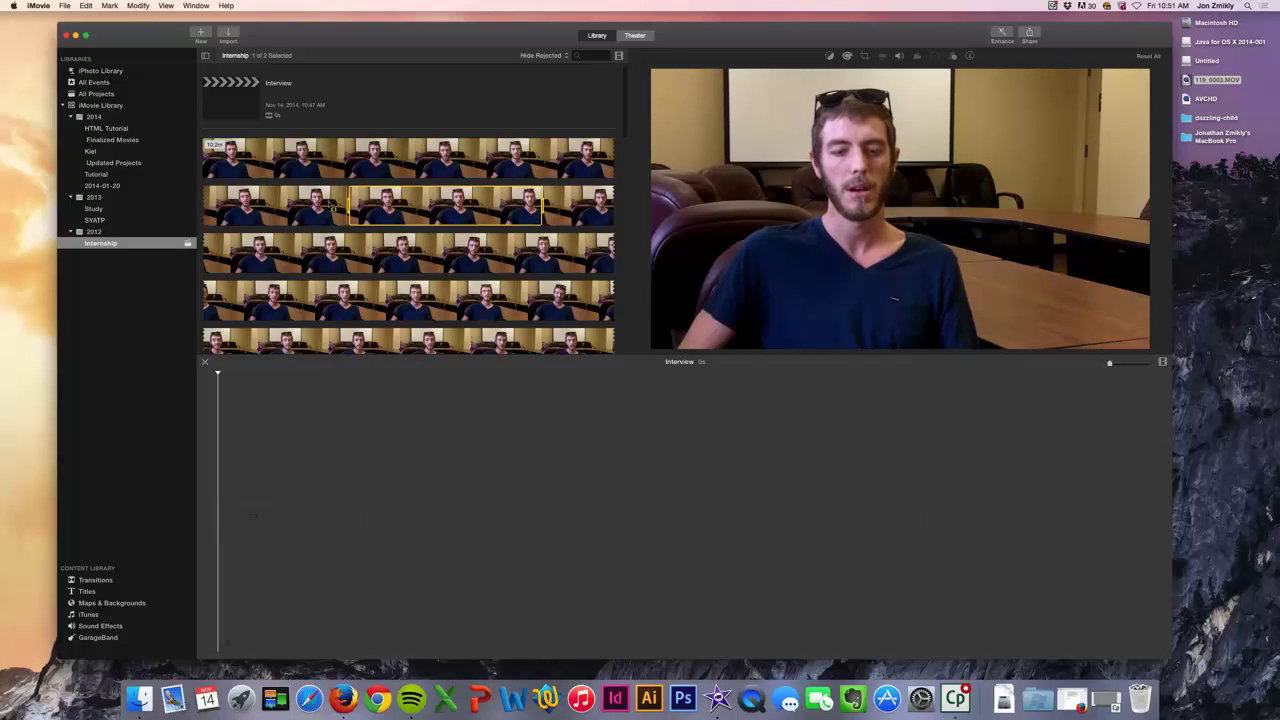
pyautogui.press('space')
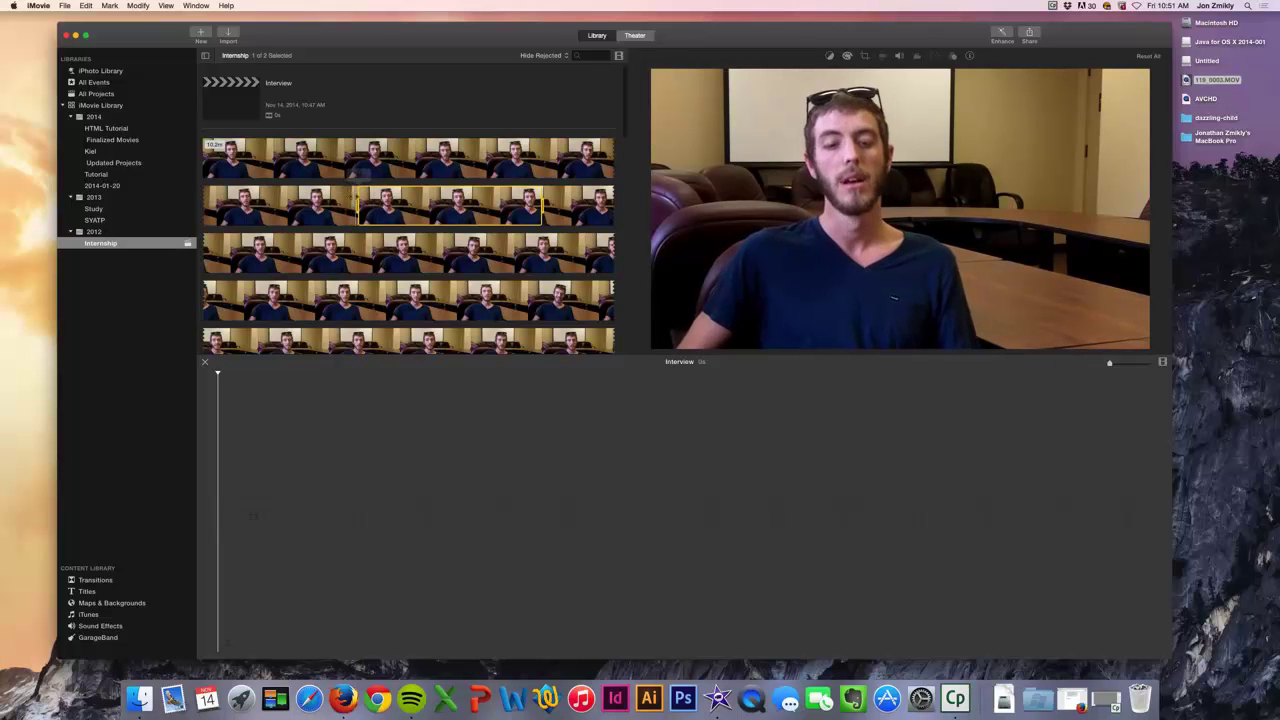
pyautogui.press('space')
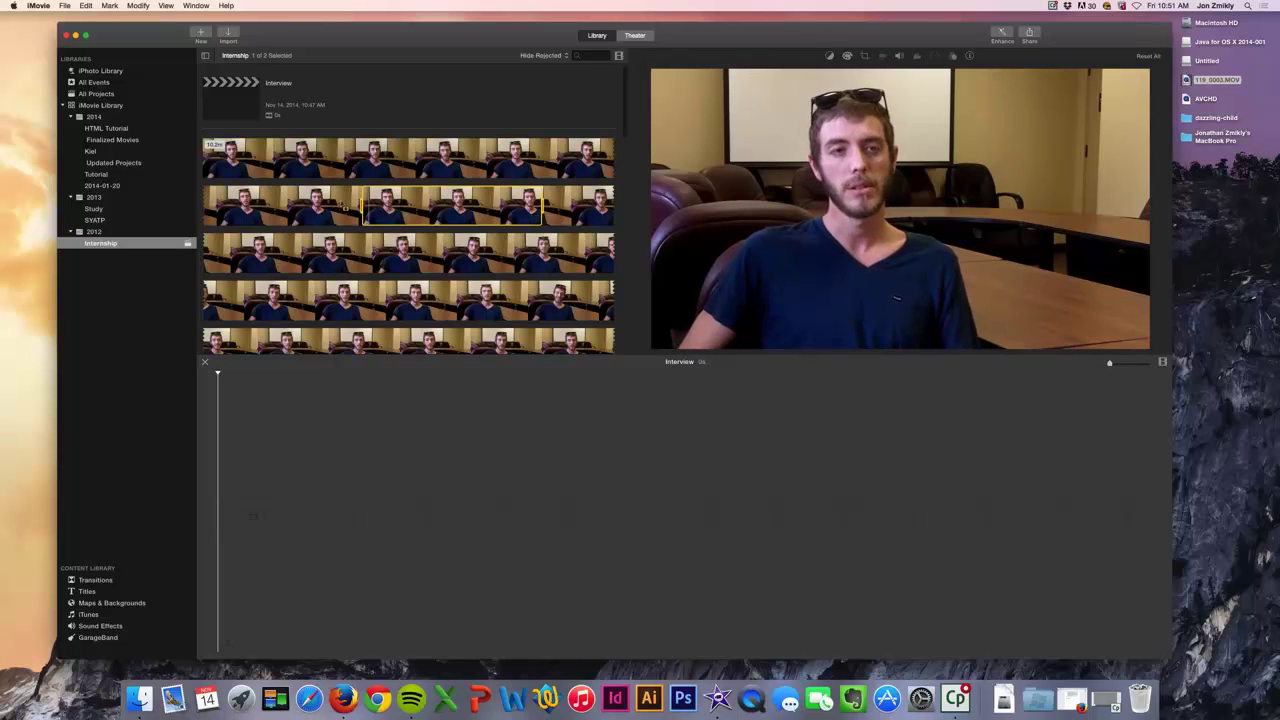
pyautogui.press('space')
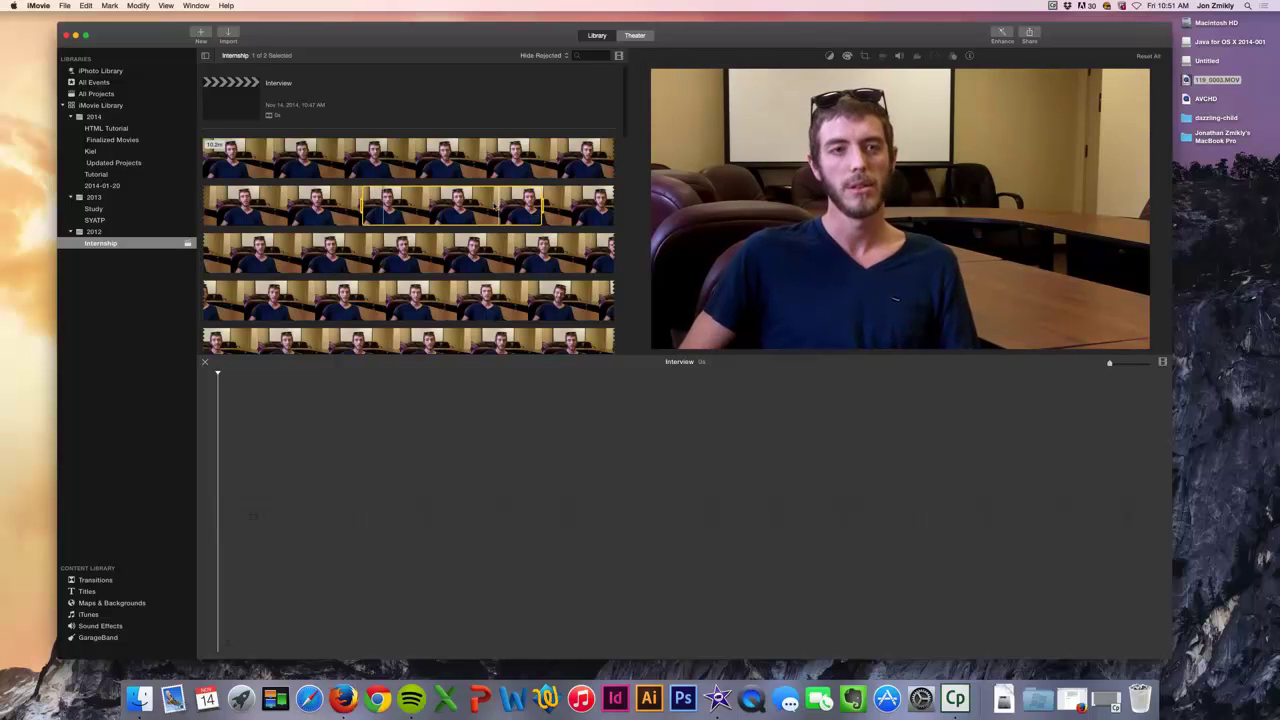
pyautogui.press('space')
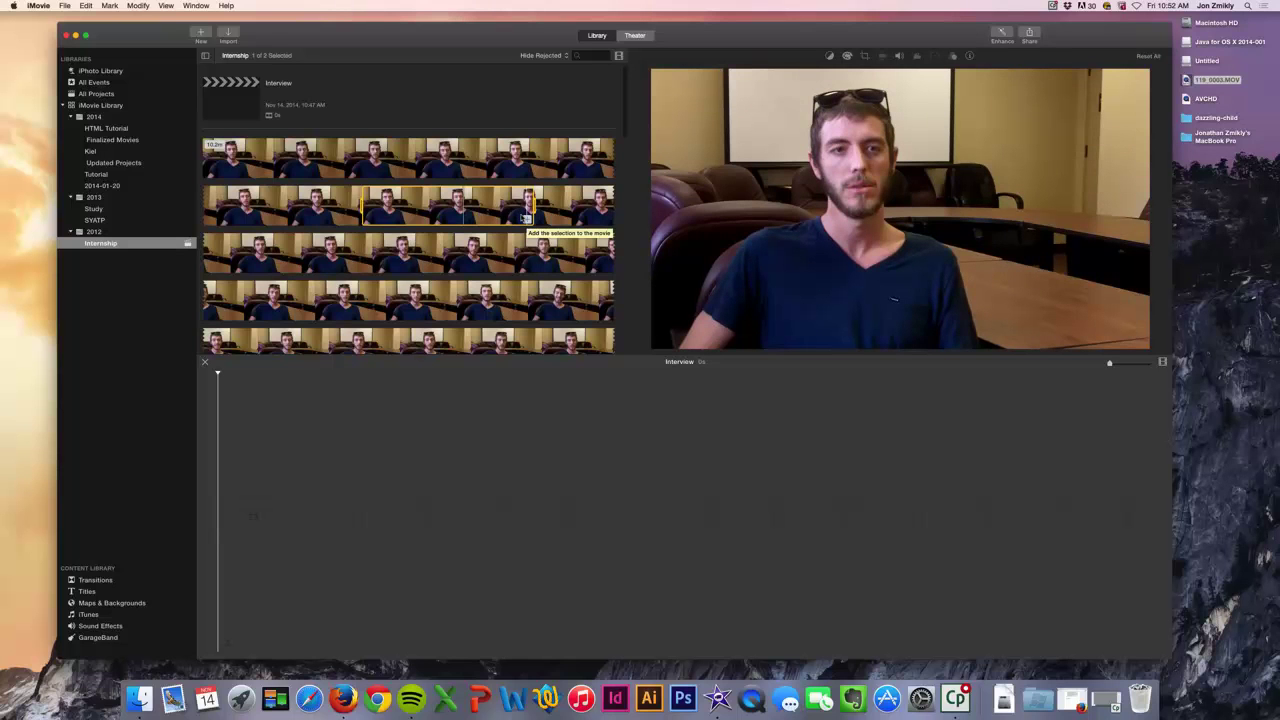
# Add the marked excerpt to the Interview timeline, play it back and clear the source selection
pyautogui.click(526, 218)
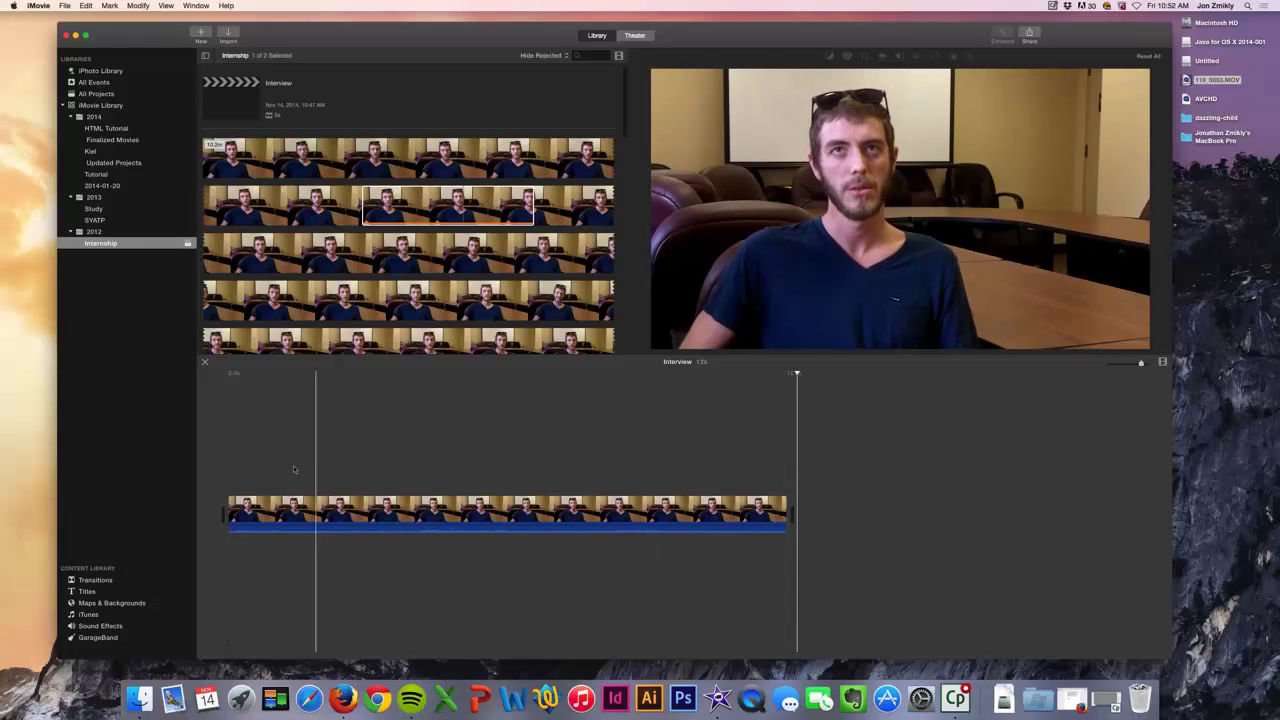
pyautogui.click(231, 512)
pyautogui.press('space')
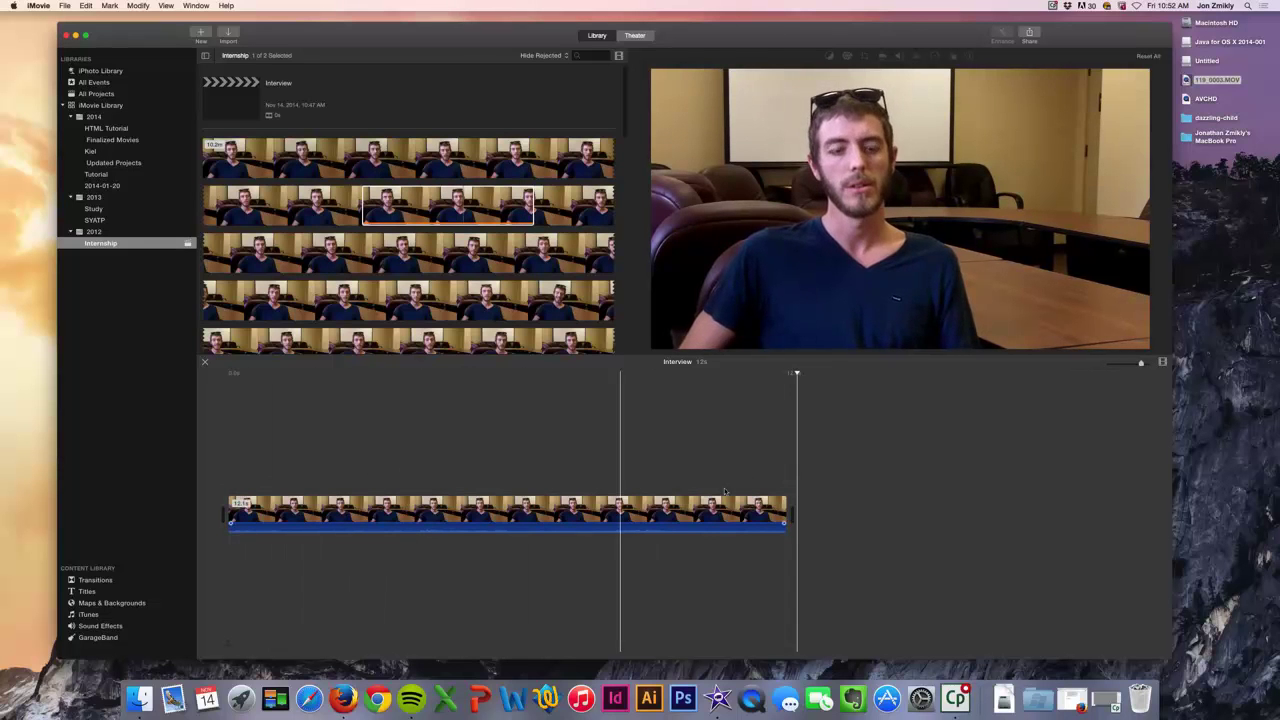
pyautogui.click(386, 195)
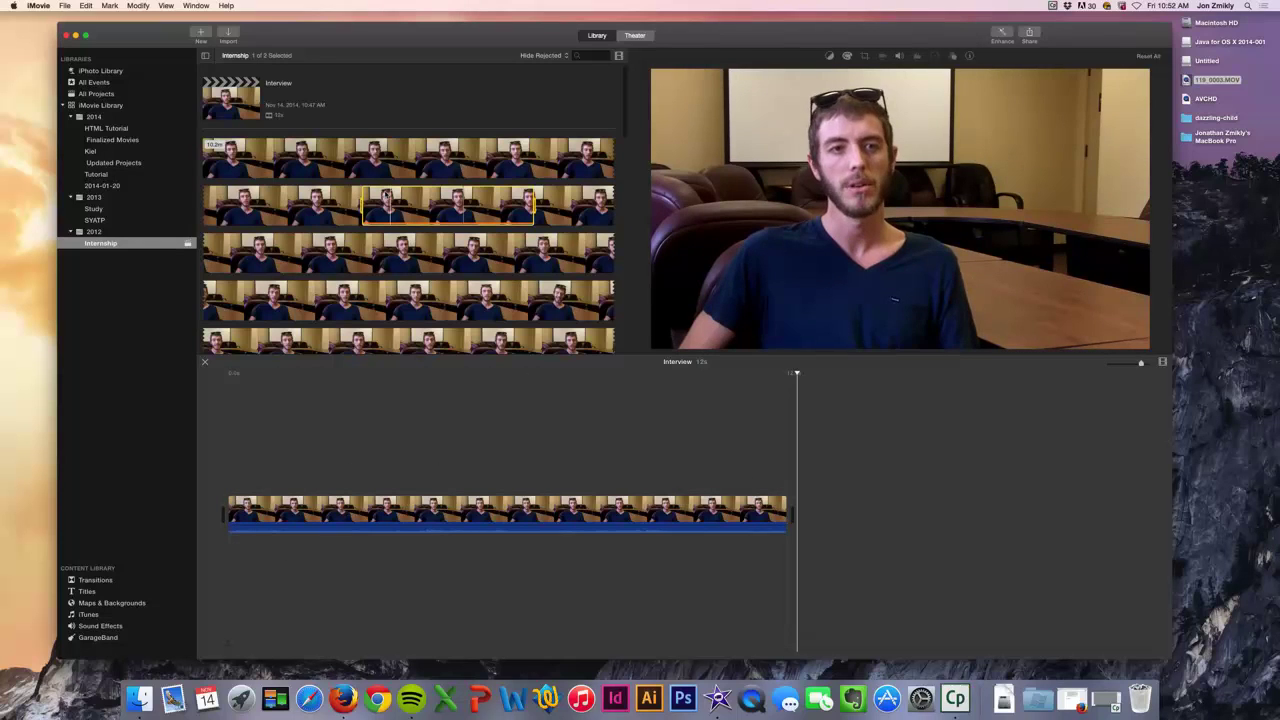
pyautogui.click(340, 218)
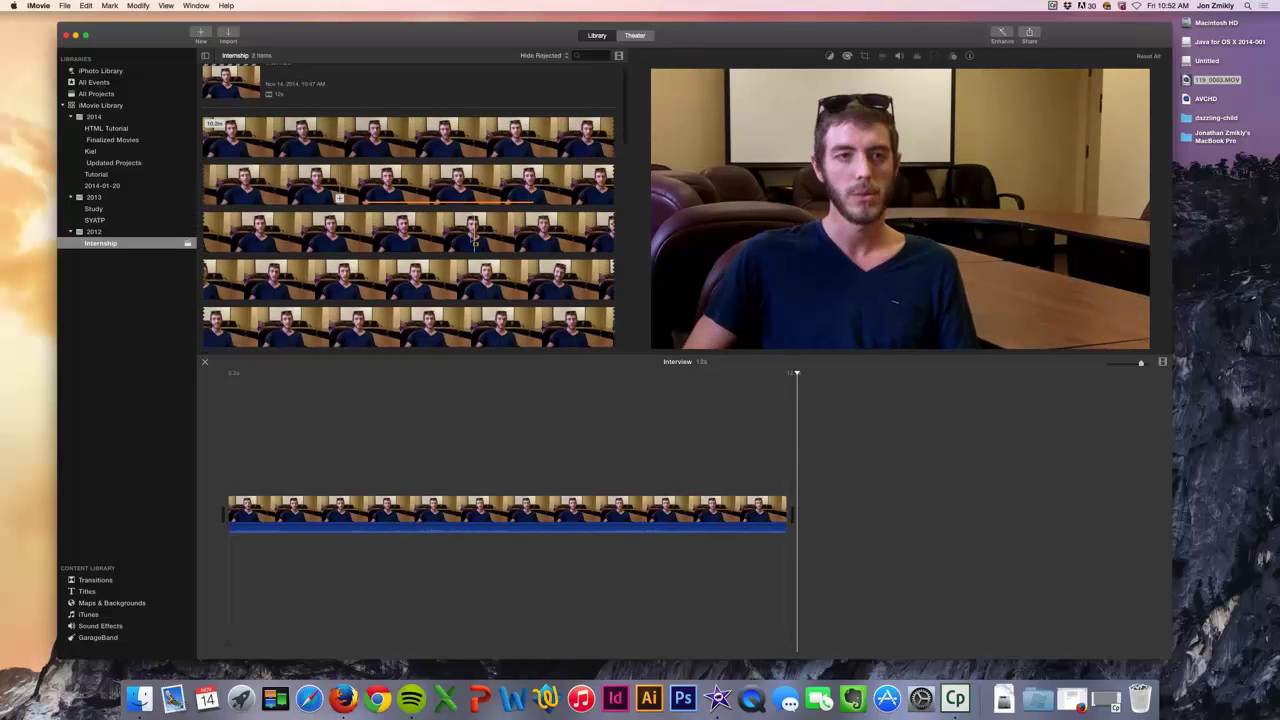
pyautogui.scroll(-5, 488, 240)
pyautogui.scroll(-3, 475, 242)
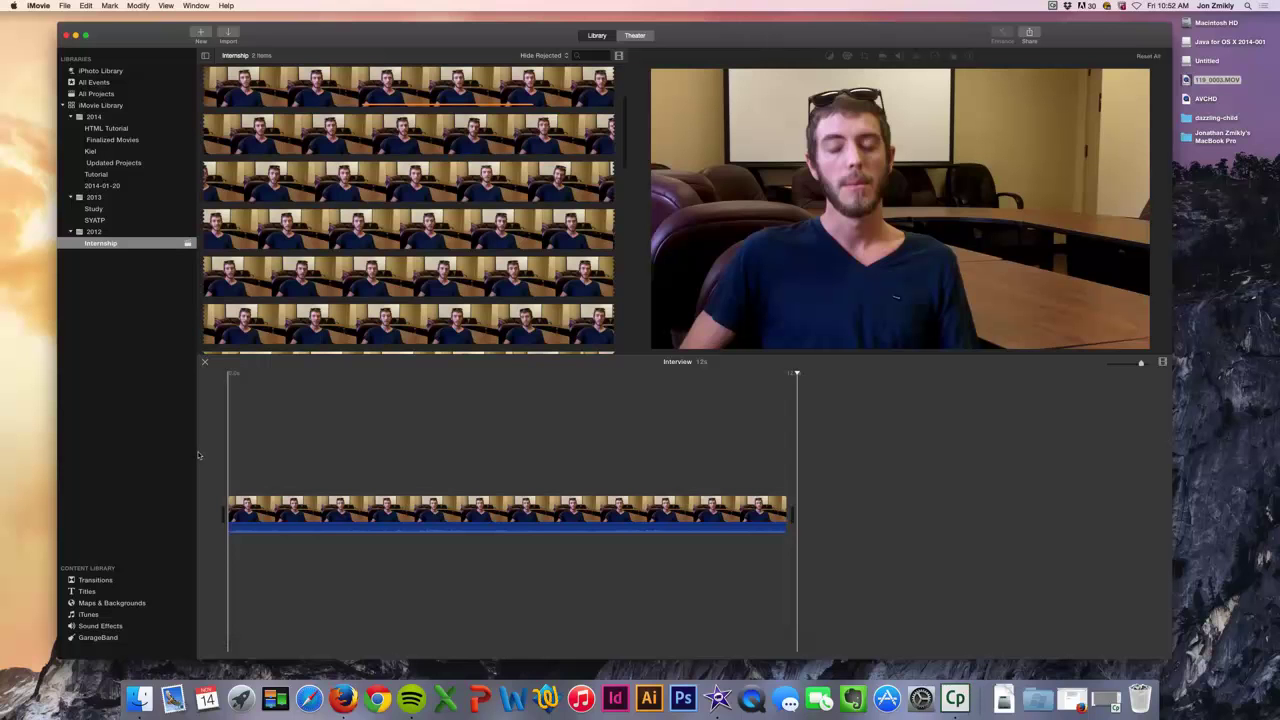
pyautogui.press('space')
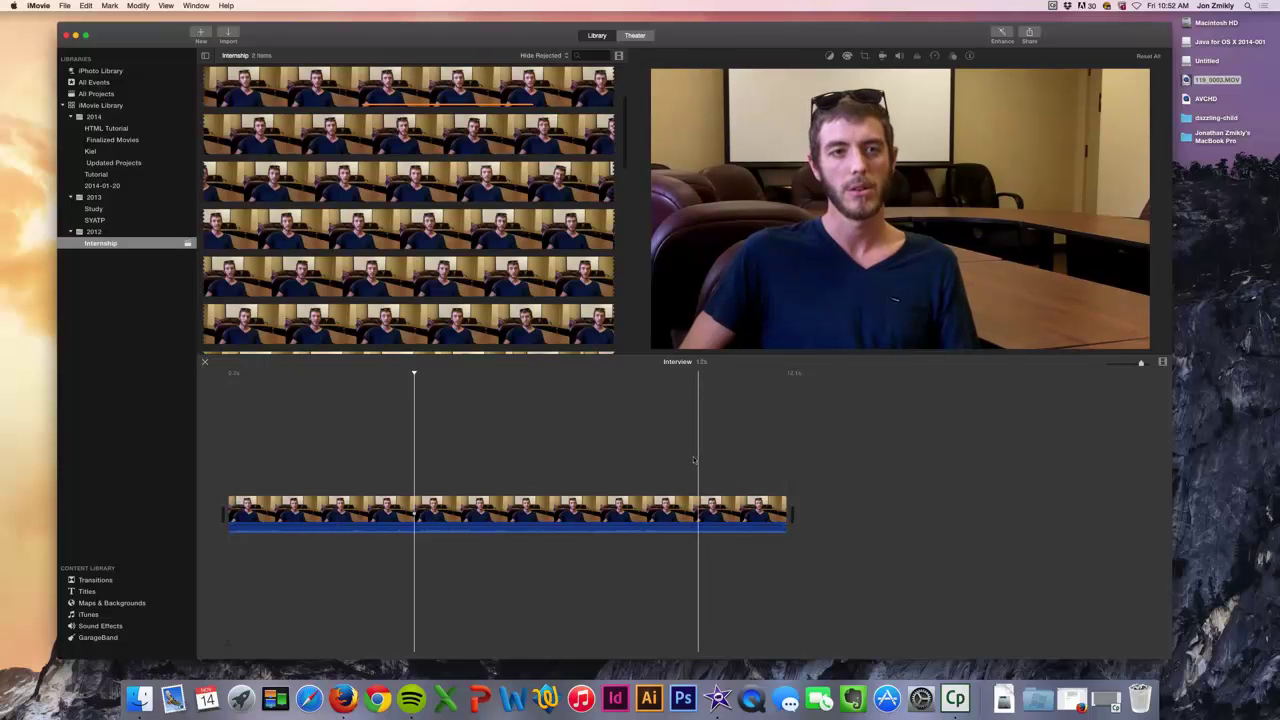
pyautogui.press('space')
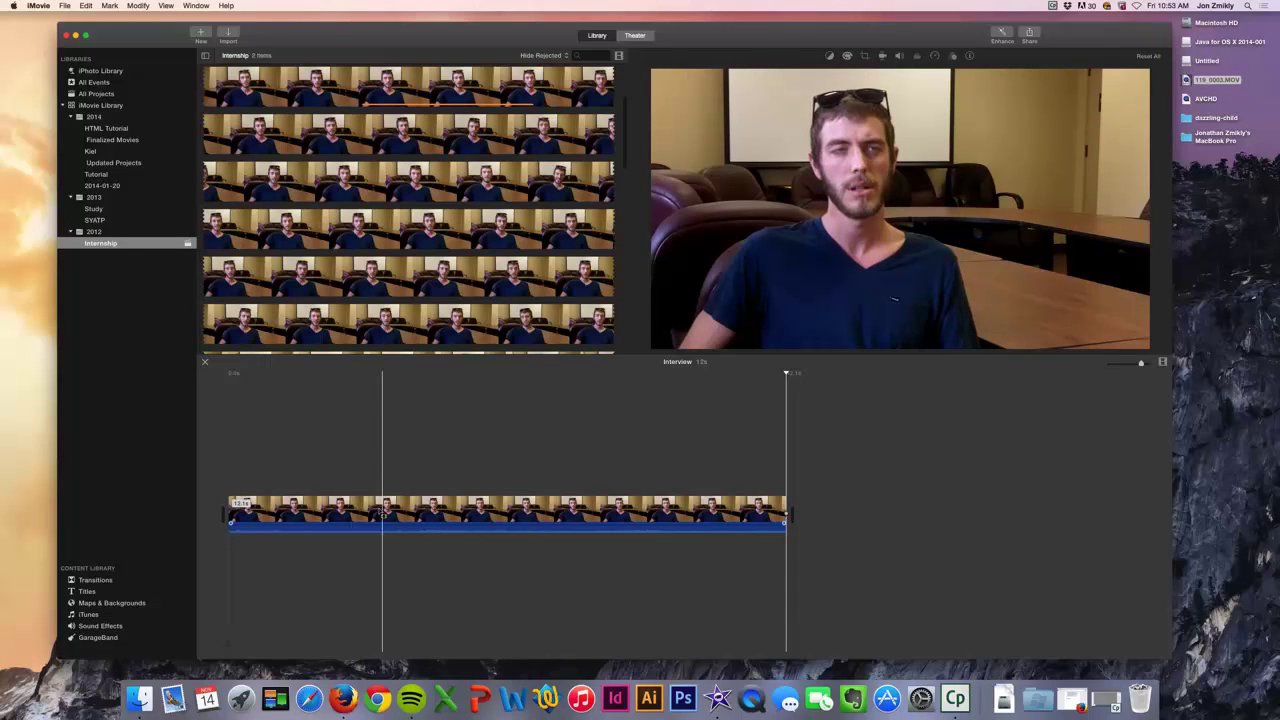
pyautogui.click(378, 510)
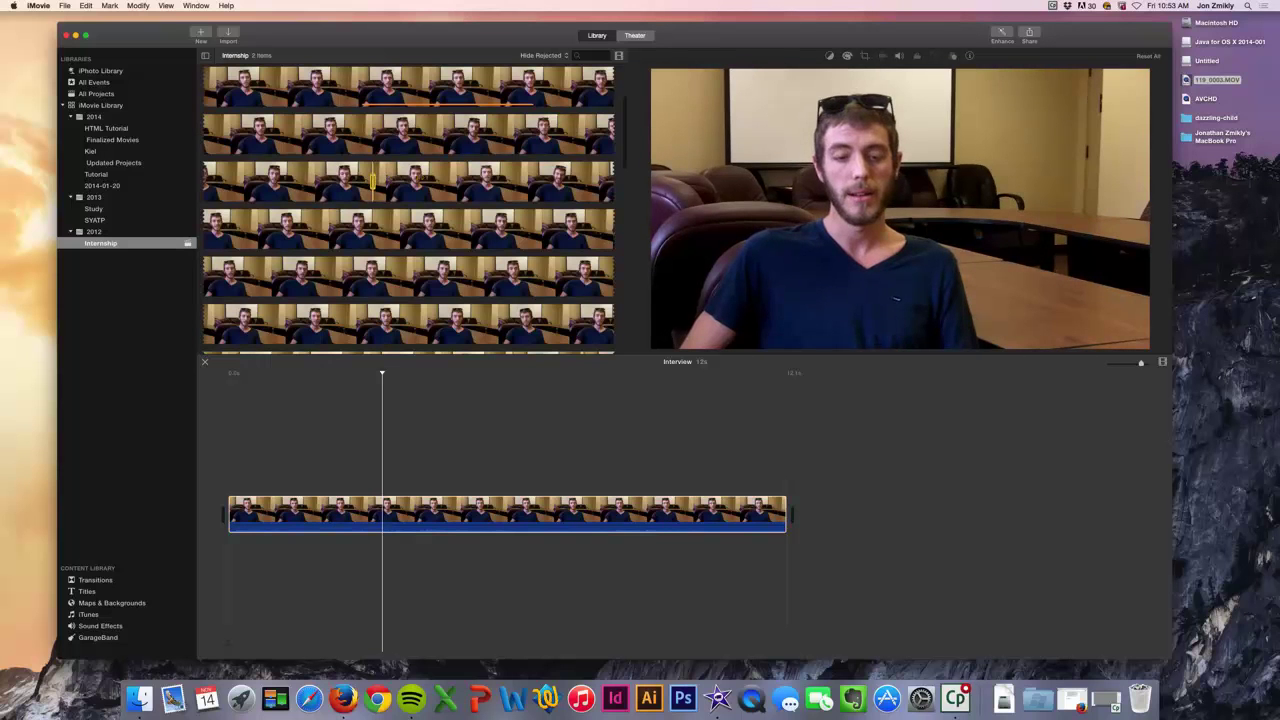
# Append two more excerpts, including a 12-second one, after the first clip in the timeline
pyautogui.moveTo(478, 193); pyautogui.dragTo(810, 515)
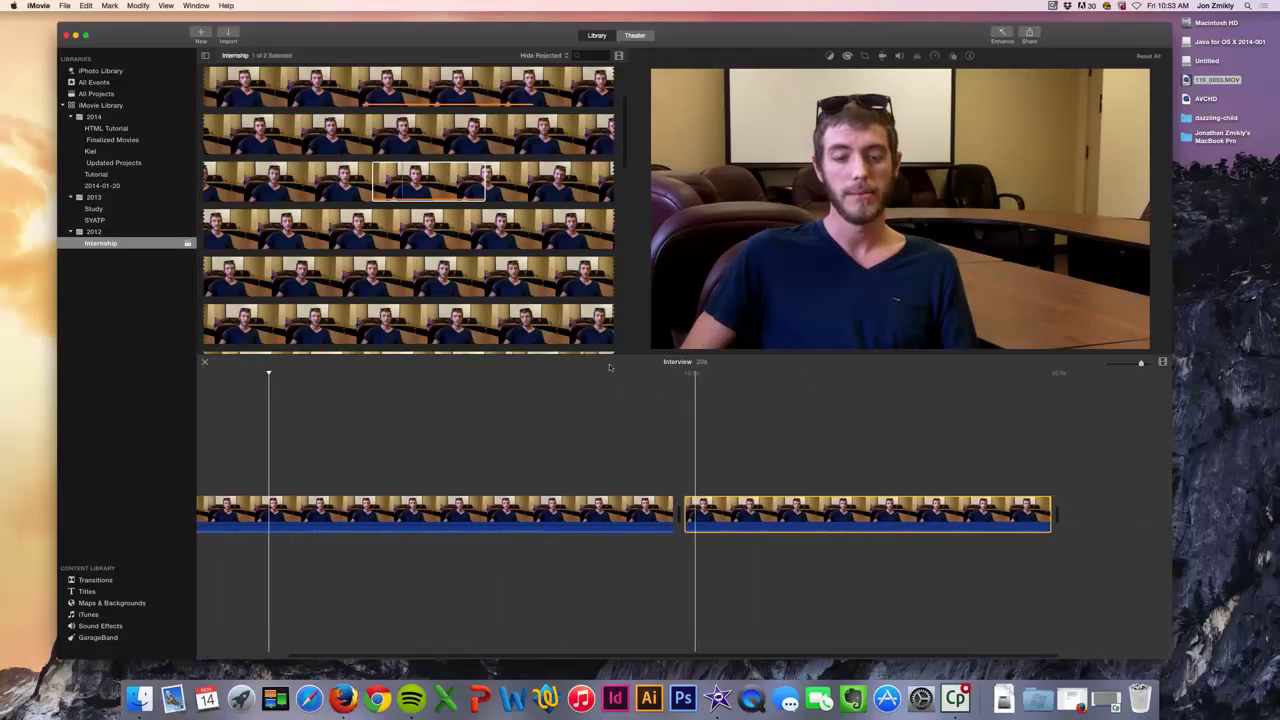
pyautogui.moveTo(337, 277); pyautogui.dragTo(507, 262)
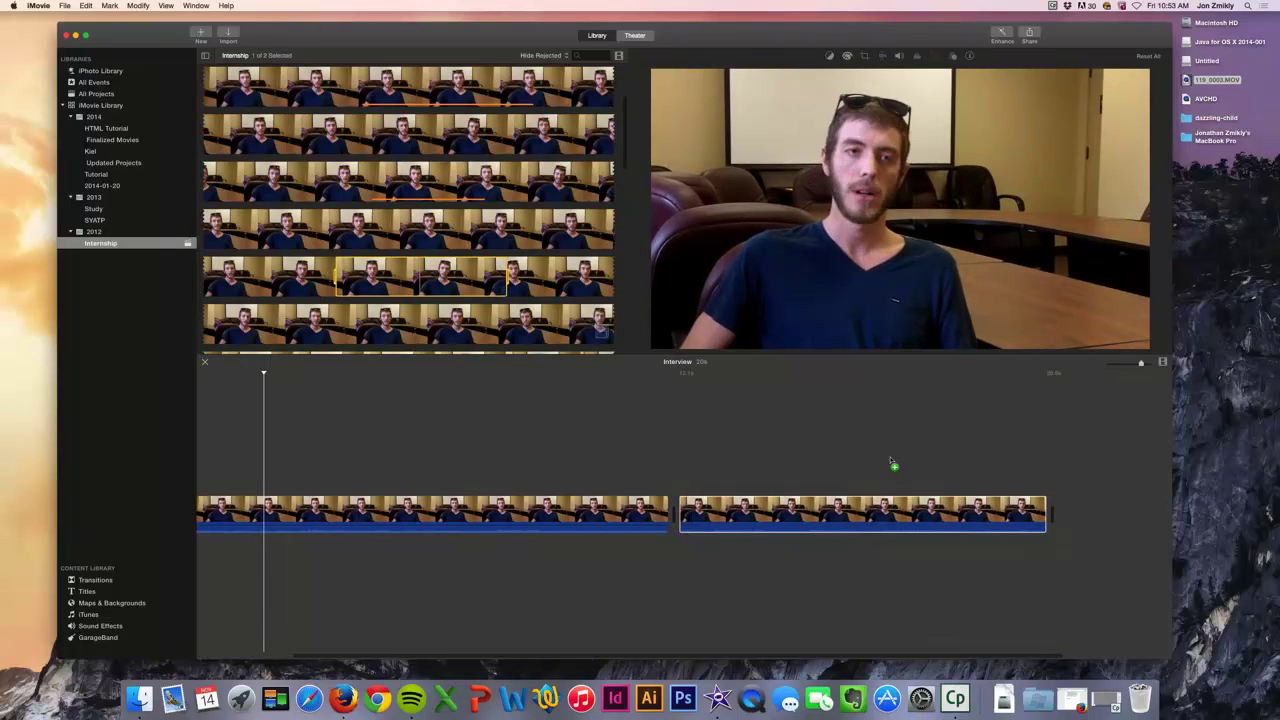
pyautogui.moveTo(893, 463); pyautogui.dragTo(913, 494)
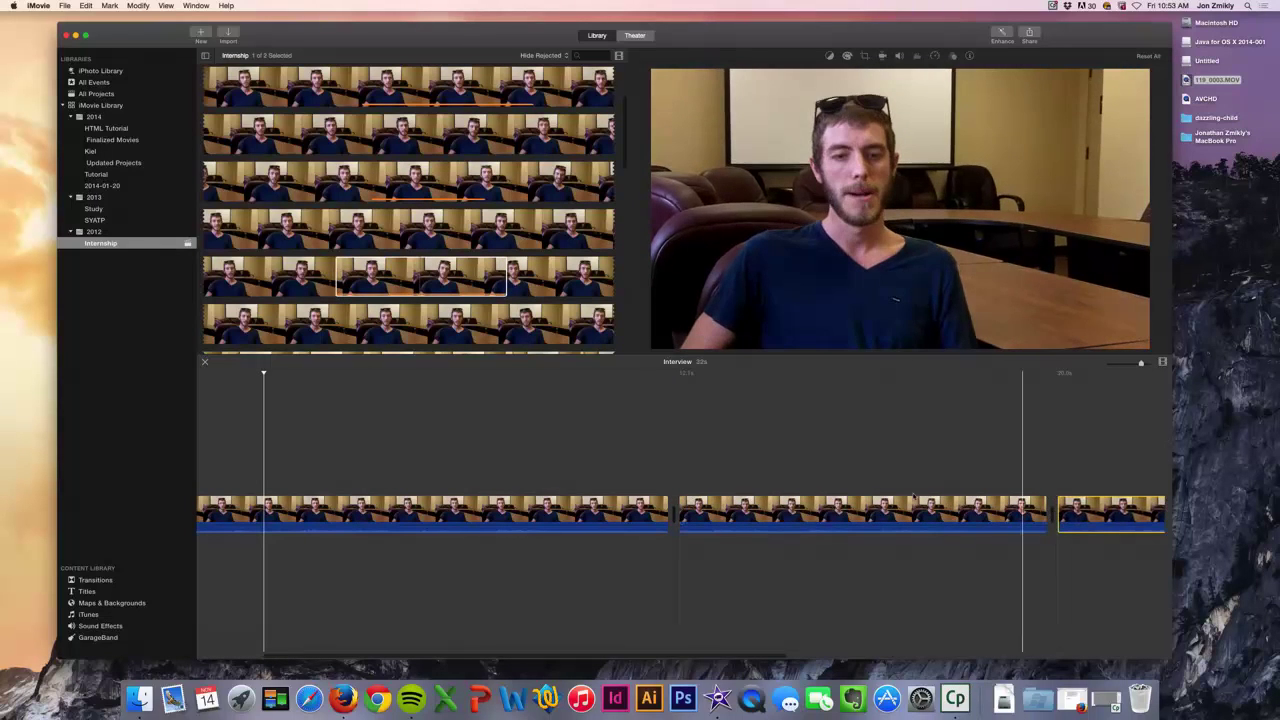